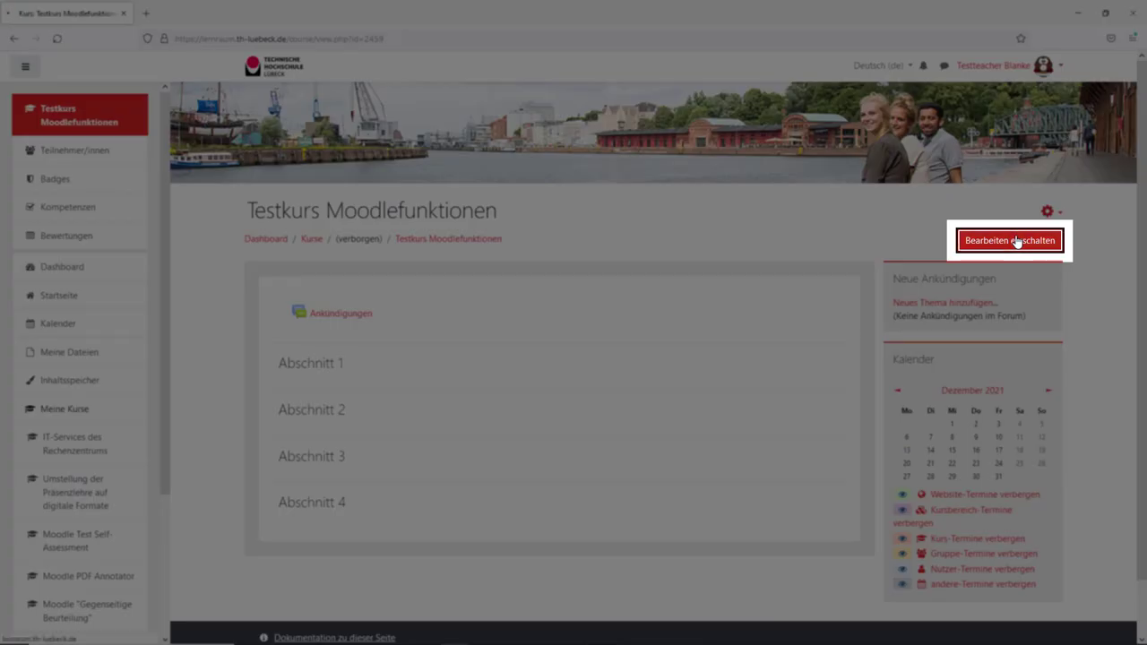
# - Turn on course editing and start adding an Aufgabe activity to Abschnitt 1
pyautogui.click(1017, 242)
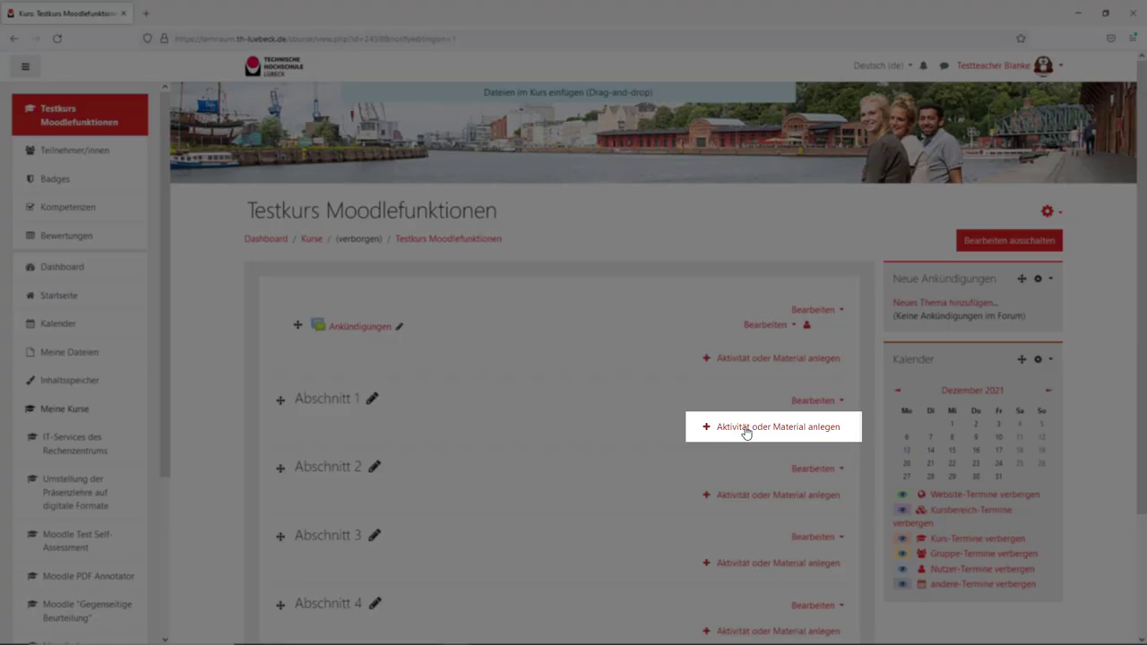
pyautogui.click(750, 428)
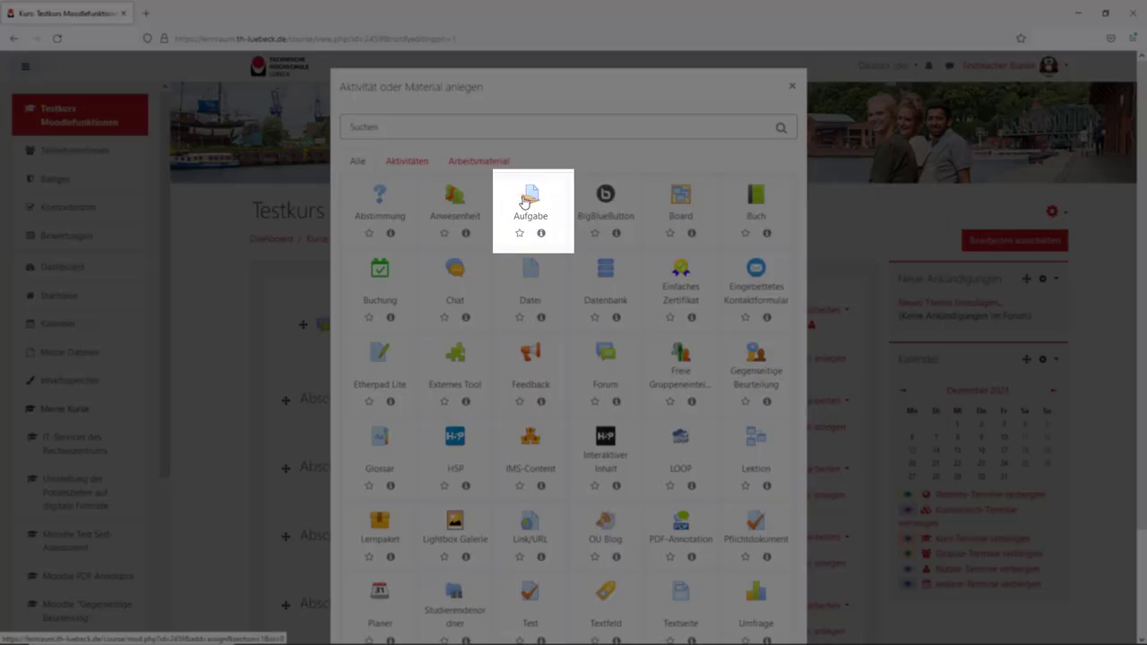
pyautogui.click(525, 203)
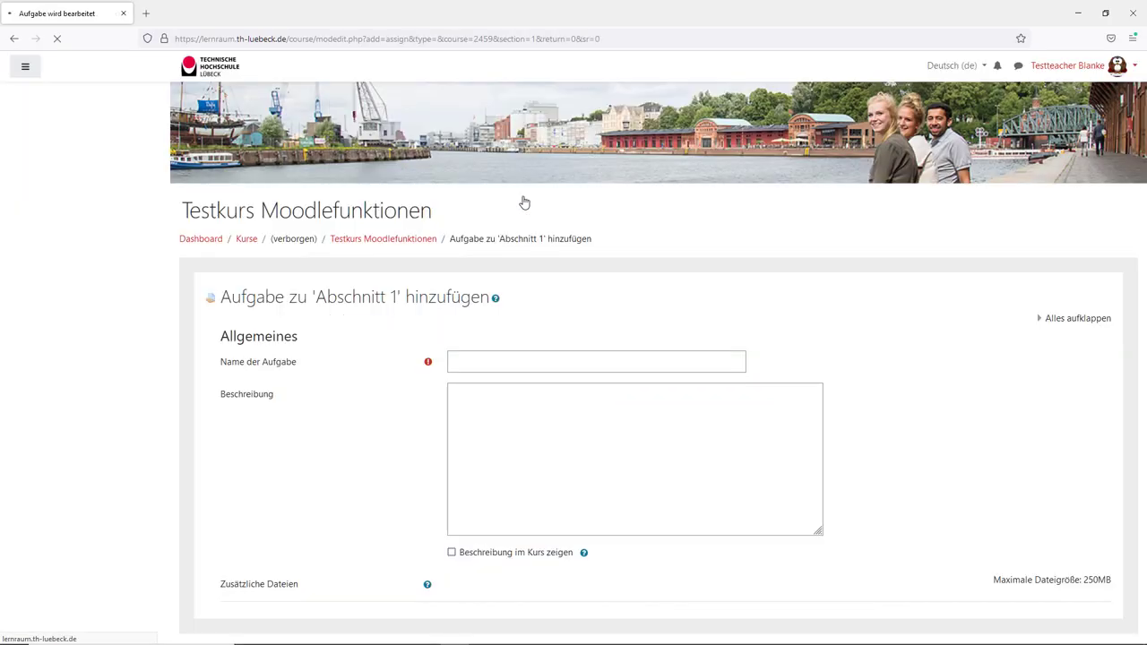
# - Name the new assignment "Einsendeaufgabe"
pyautogui.click(499, 361)
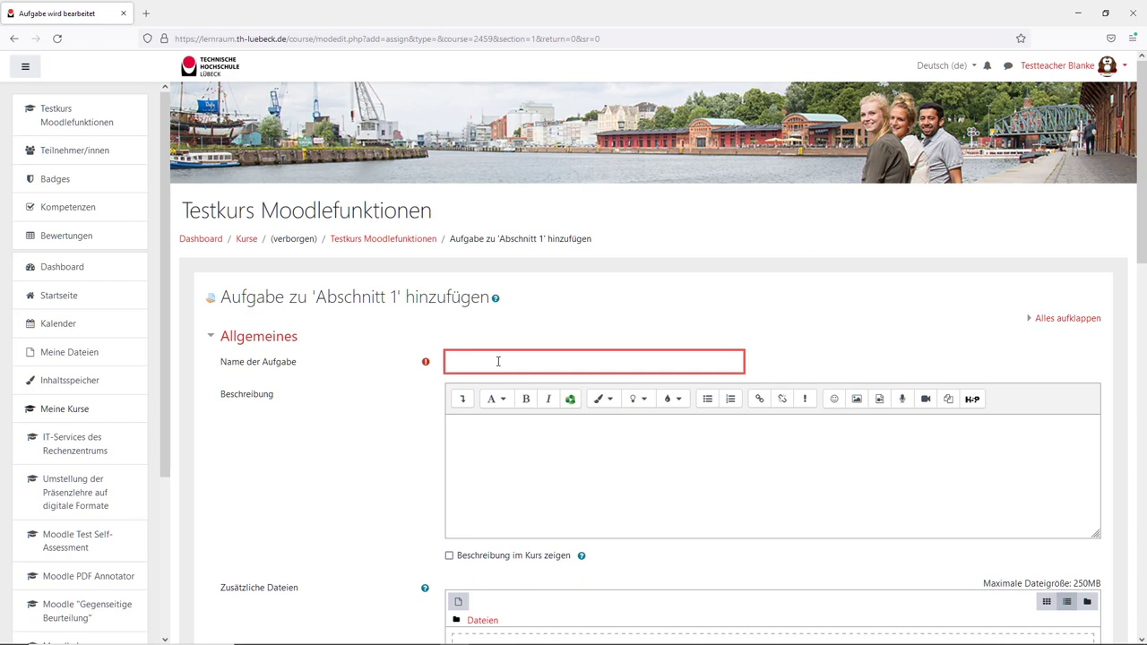
pyautogui.write('Ein')
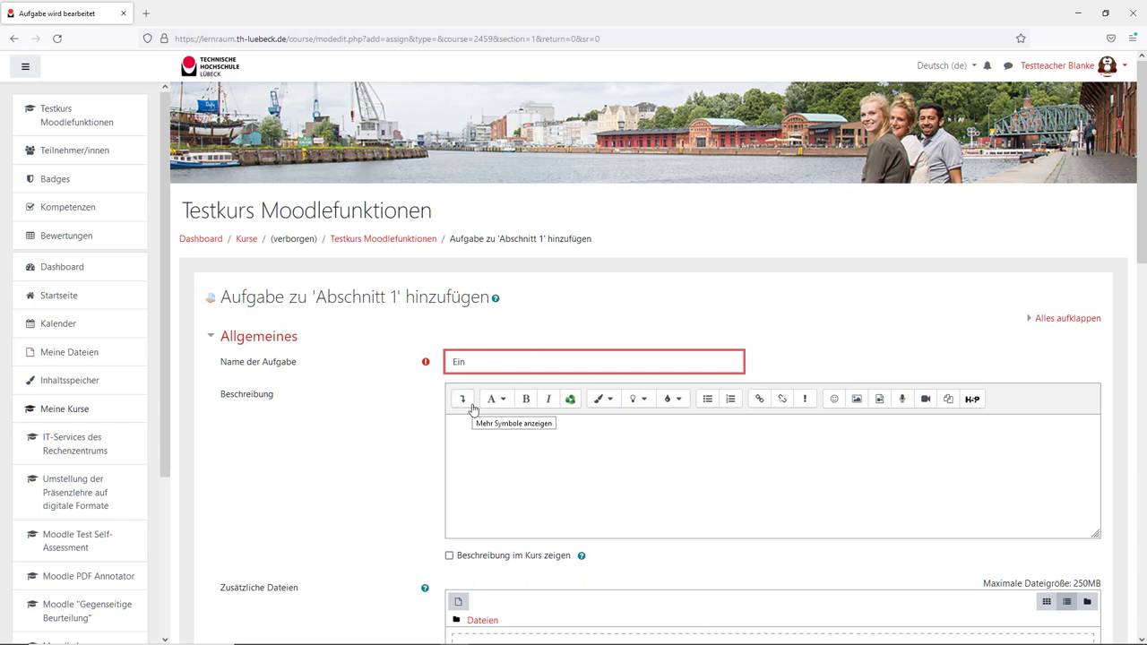
pyautogui.write('sendeaufgabe')
pyautogui.click(358, 459)
# - Restrict the accepted file types for submissions to .pdf in the Abgabetypen settings
pyautogui.scroll(-1, 358, 456)
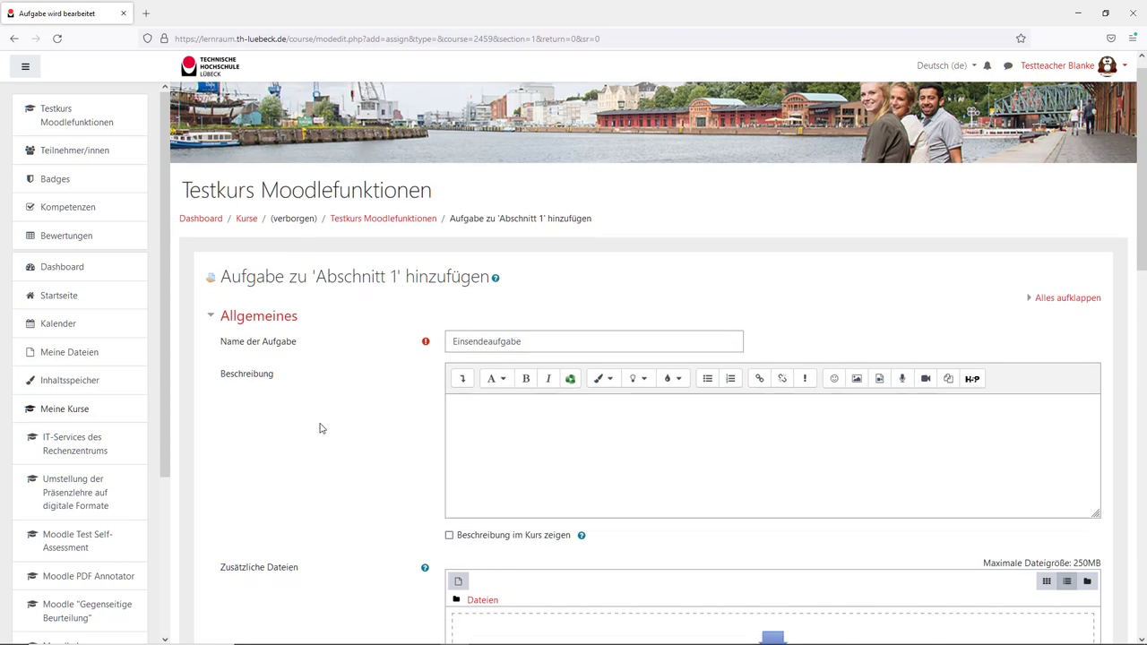
pyautogui.scroll(-1, 321, 428)
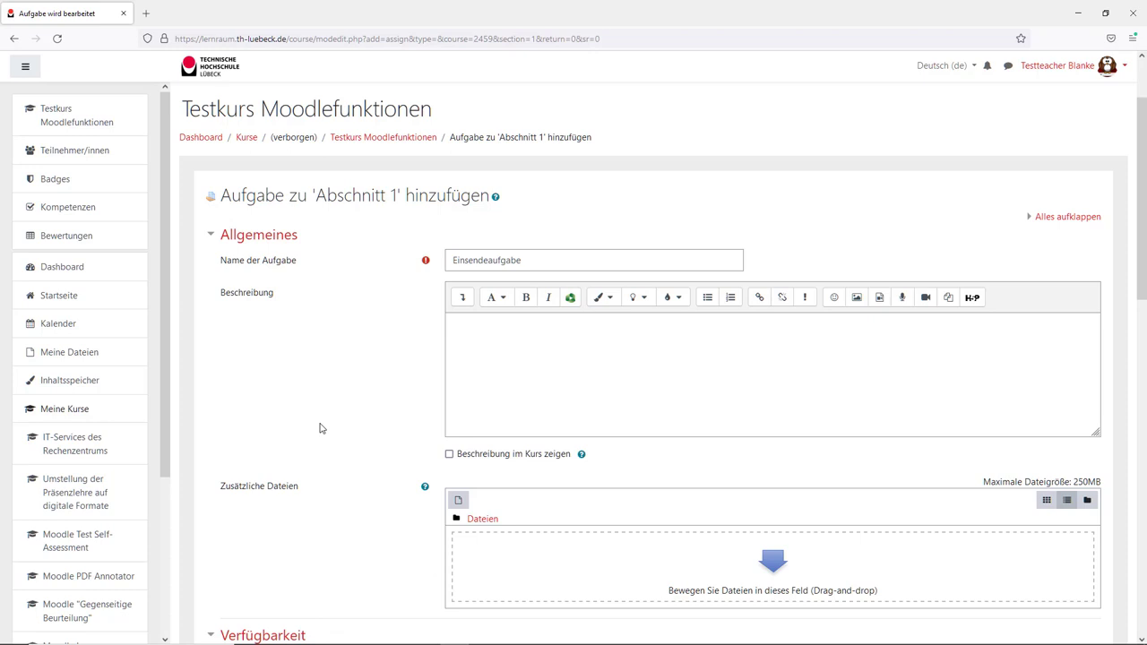
pyautogui.scroll(-5, 321, 428)
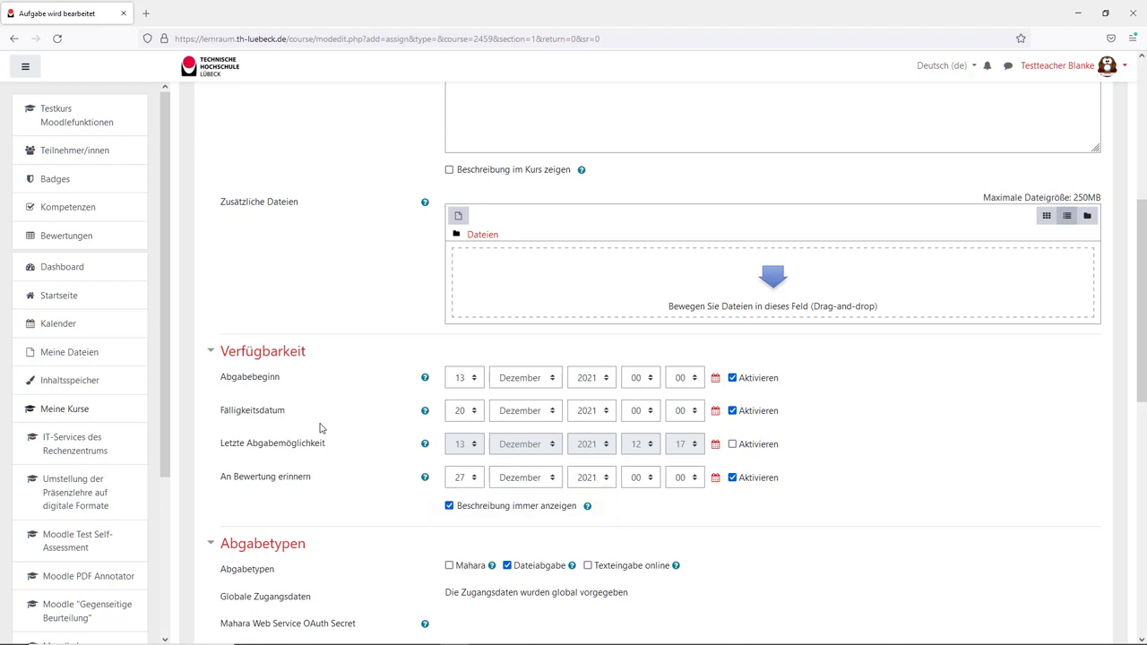
pyautogui.scroll(-3, 321, 429)
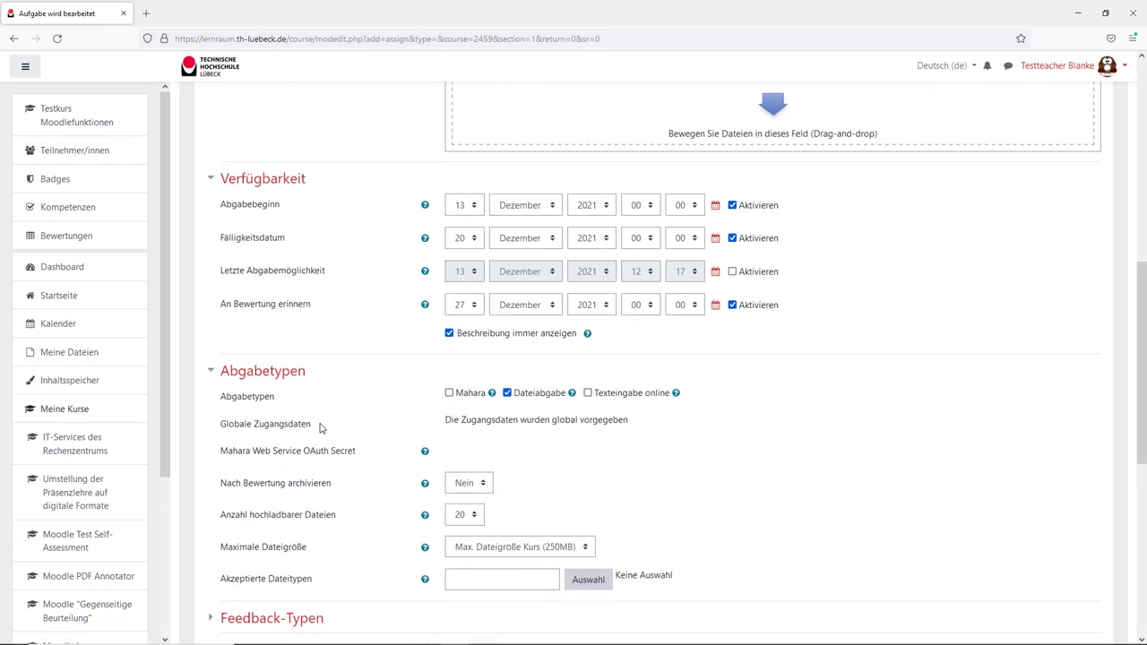
pyautogui.scroll(-1, 321, 428)
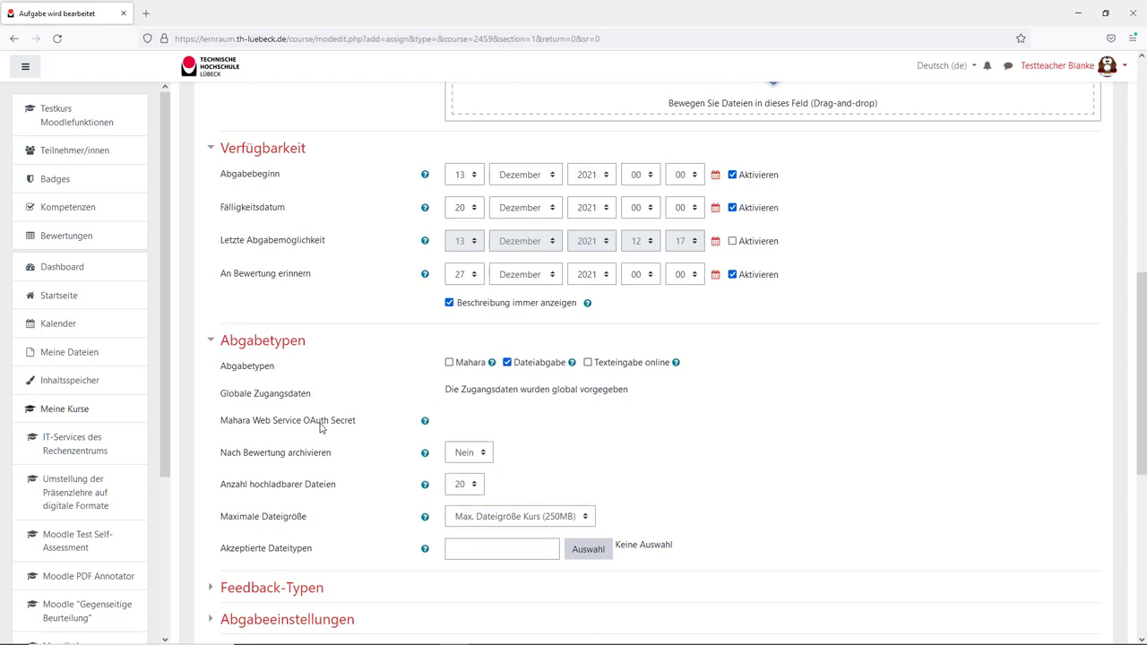
pyautogui.click(459, 553)
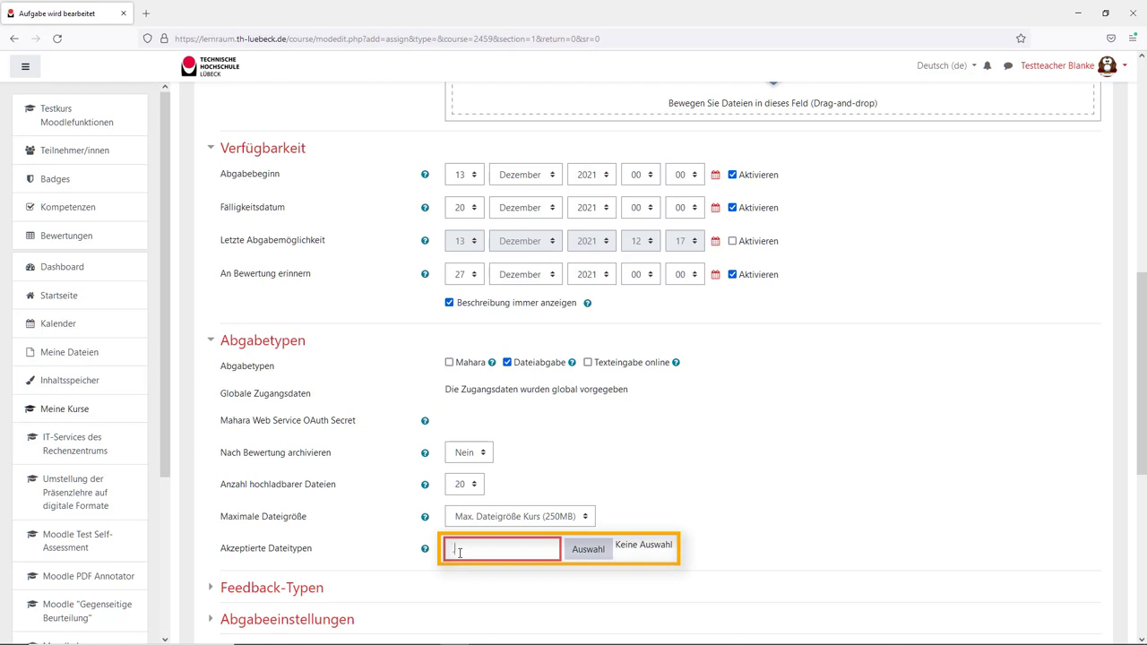
pyautogui.write('.pdf')
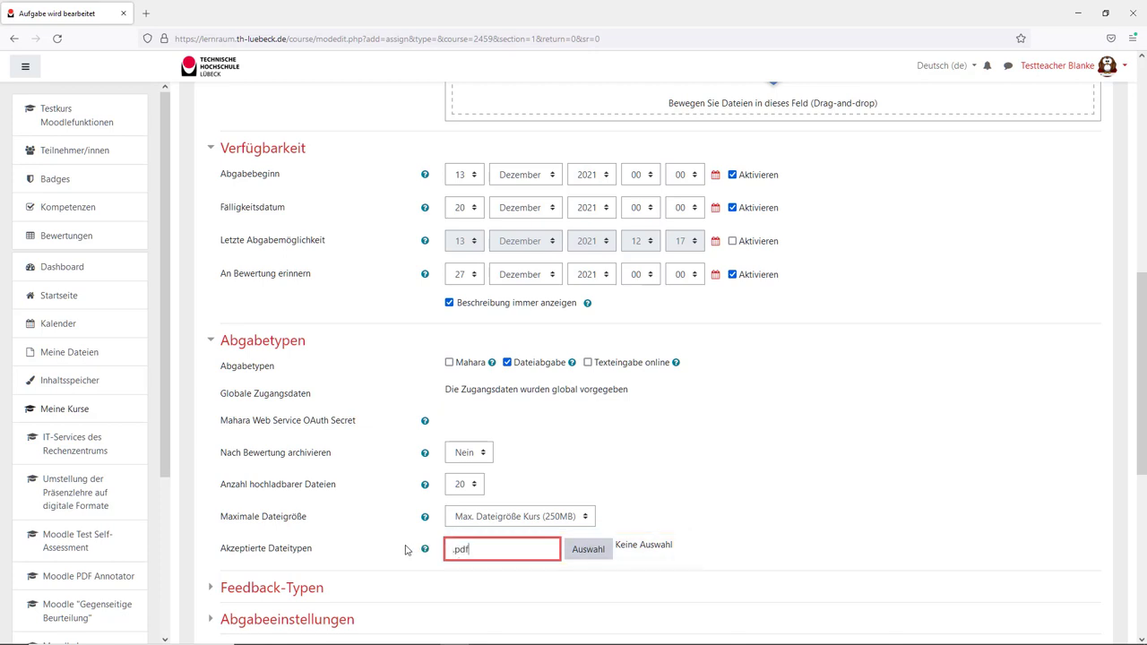
pyautogui.scroll(-1, 403, 549)
pyautogui.click(378, 557)
# - Expand the Feedback-Typen section and enable Anmerkungen im PDF as a feedback type
pyautogui.scroll(-1, 378, 556)
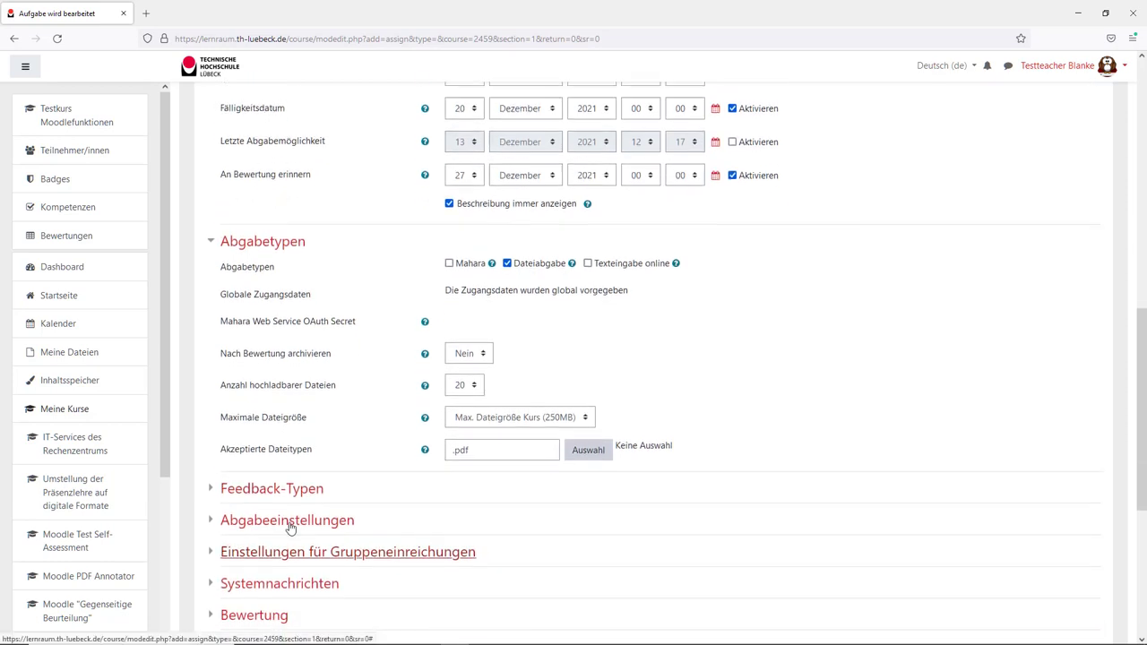
pyautogui.click(249, 489)
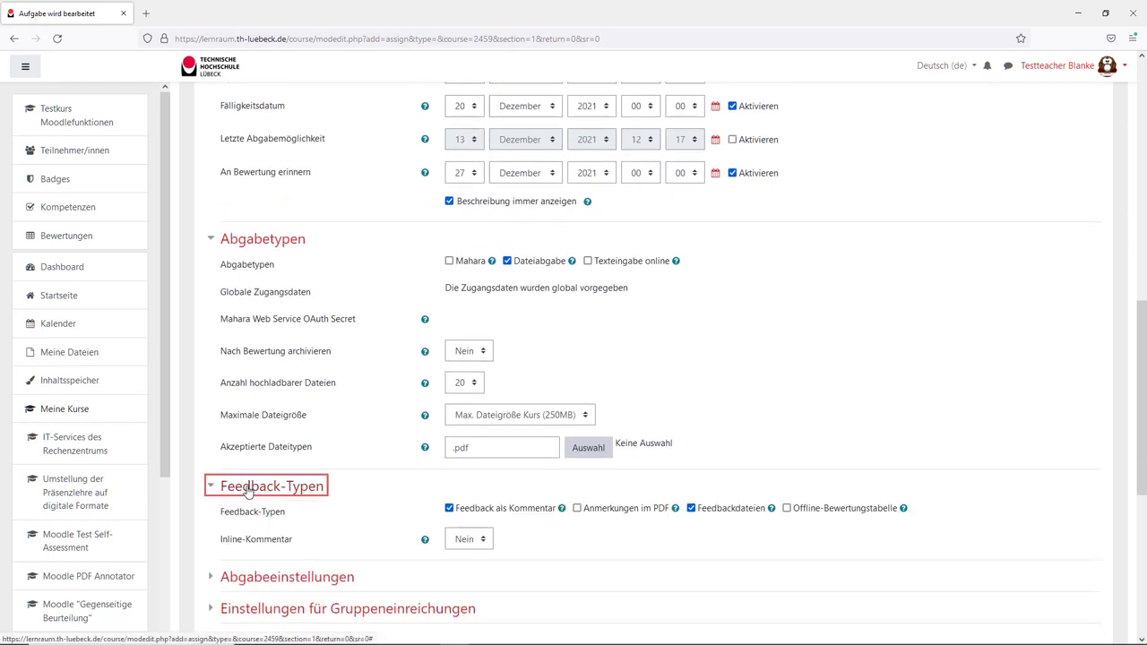
pyautogui.click(577, 509)
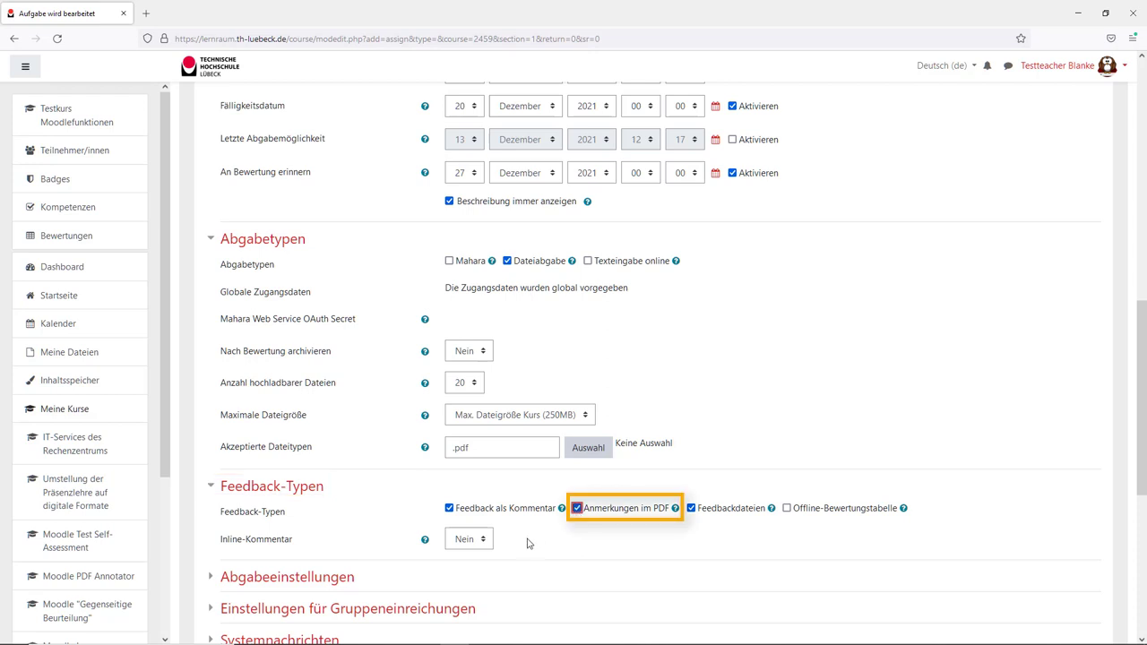
# - Expand the Abgabeeinstellungen section and review its options, including Zusätzliche Versuche
pyautogui.scroll(-2, 503, 554)
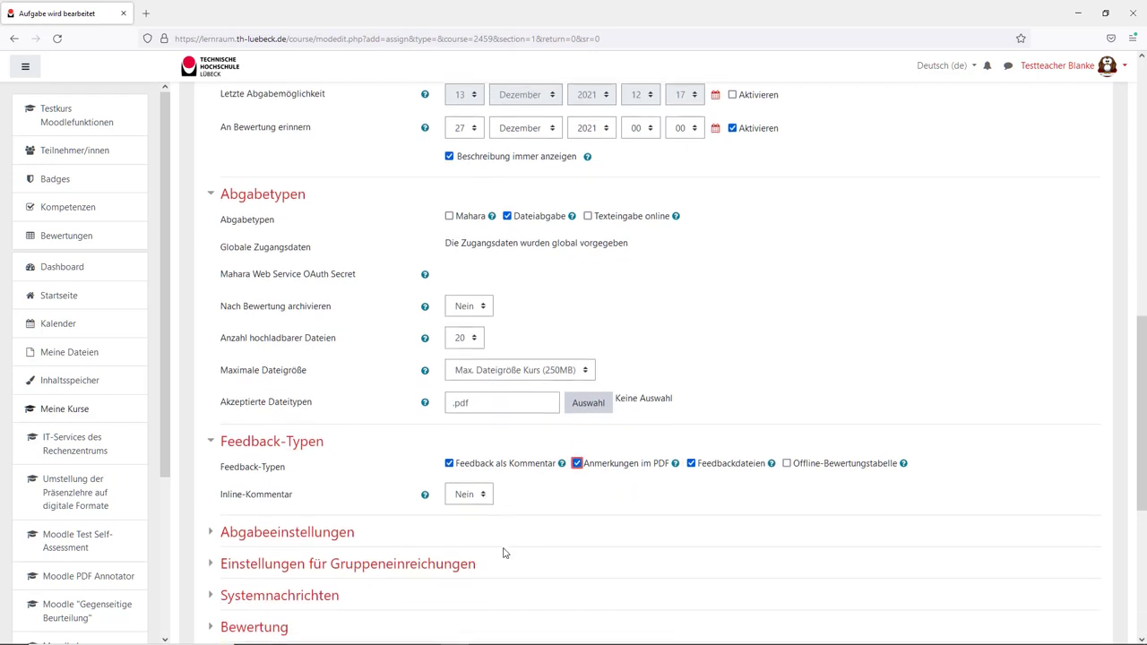
pyautogui.click(283, 504)
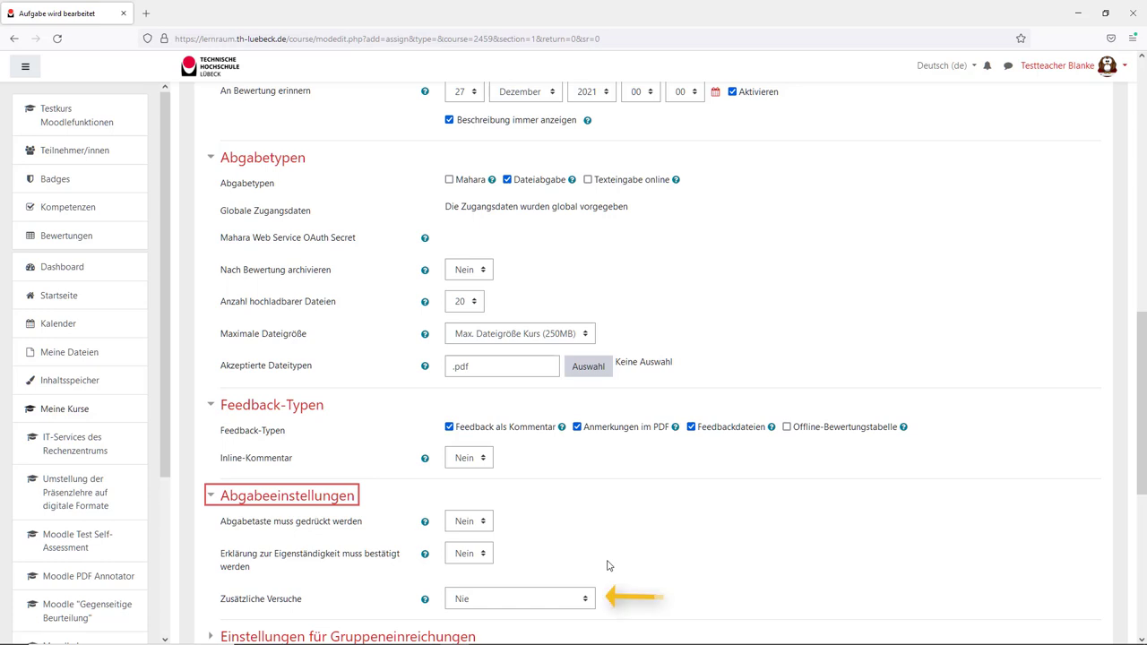
pyautogui.scroll(-3, 608, 566)
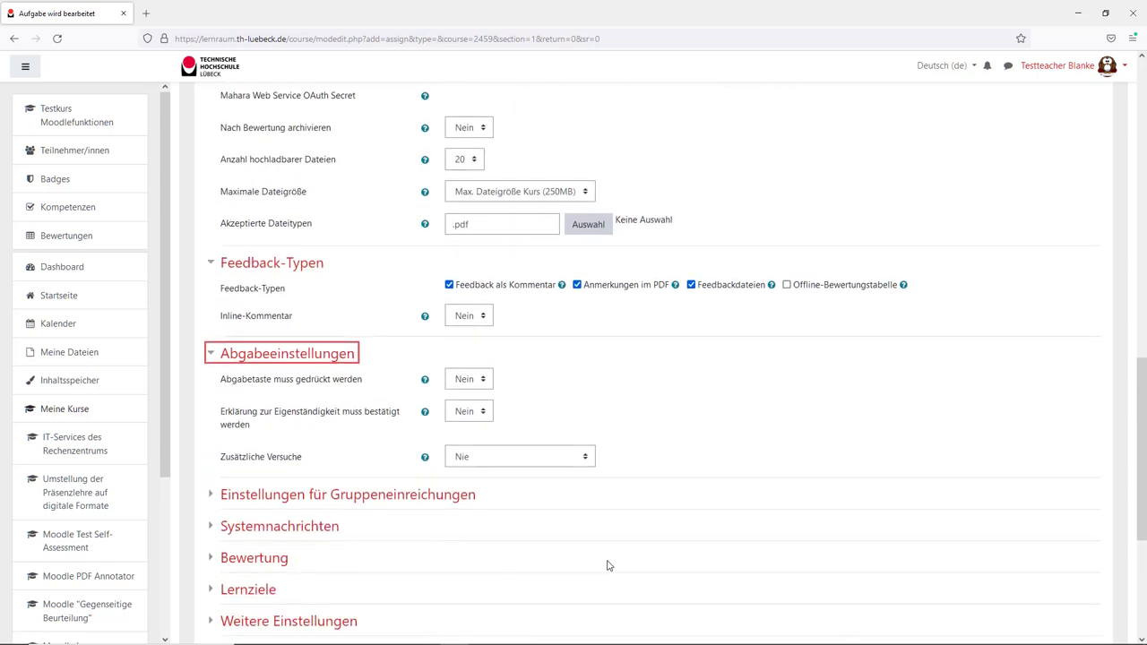
# - Expand the Bewertung section and examine the available grading types and grading methods
pyautogui.click(281, 538)
pyautogui.scroll(-1, 676, 546)
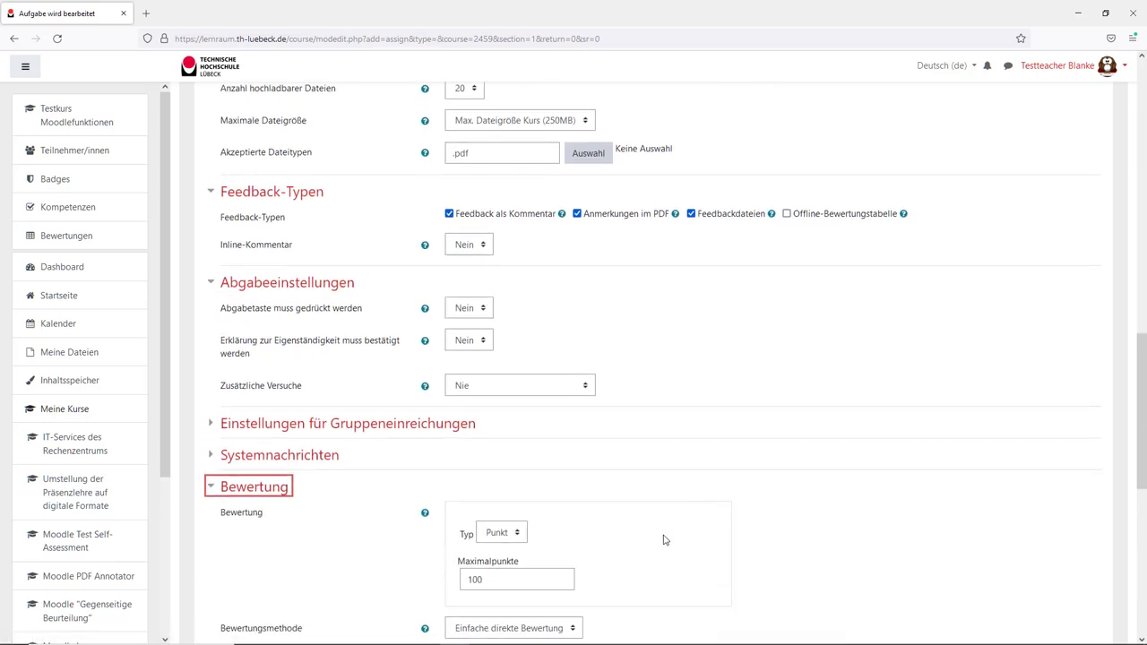
pyautogui.scroll(-1, 622, 538)
pyautogui.scroll(-3, 624, 536)
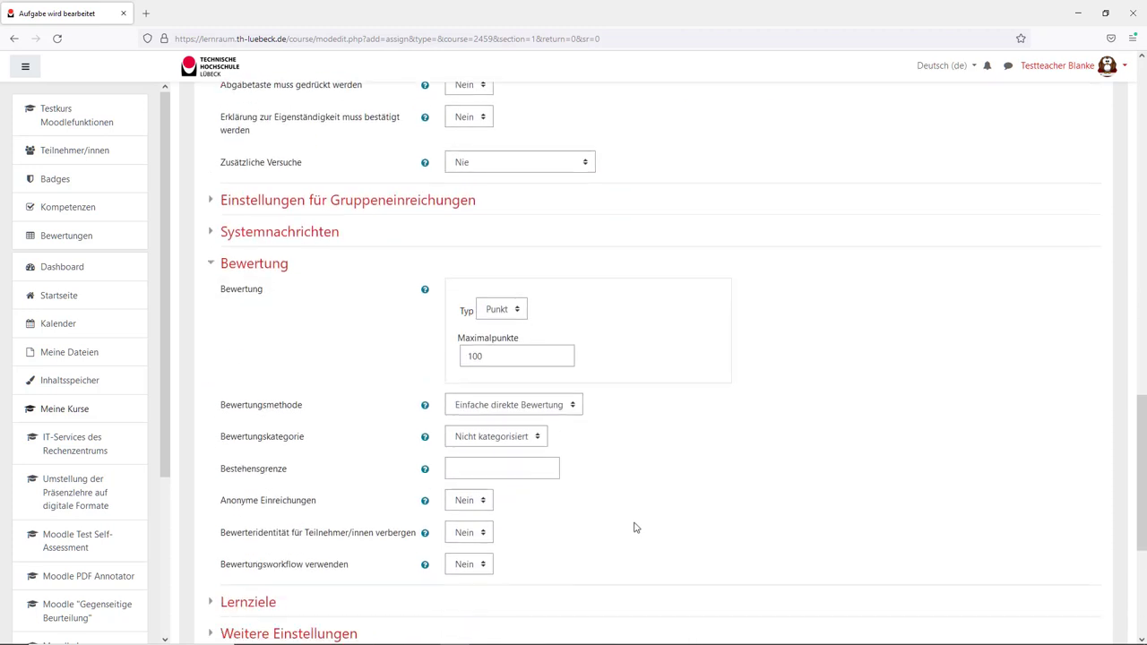
pyautogui.click(516, 313)
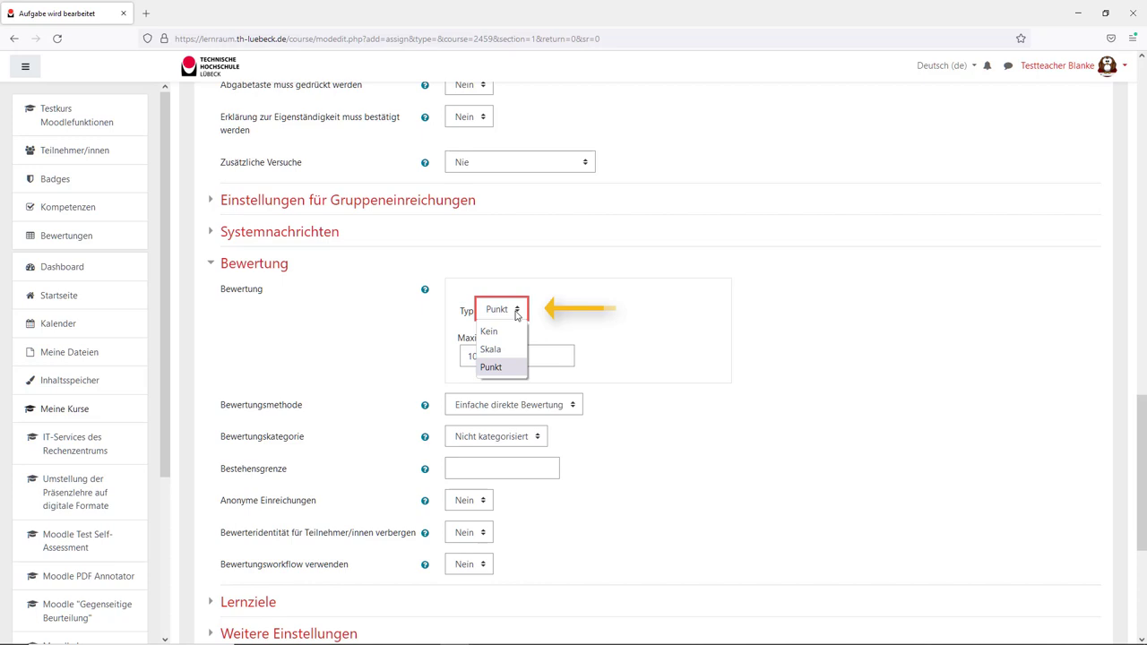
pyautogui.click(517, 314)
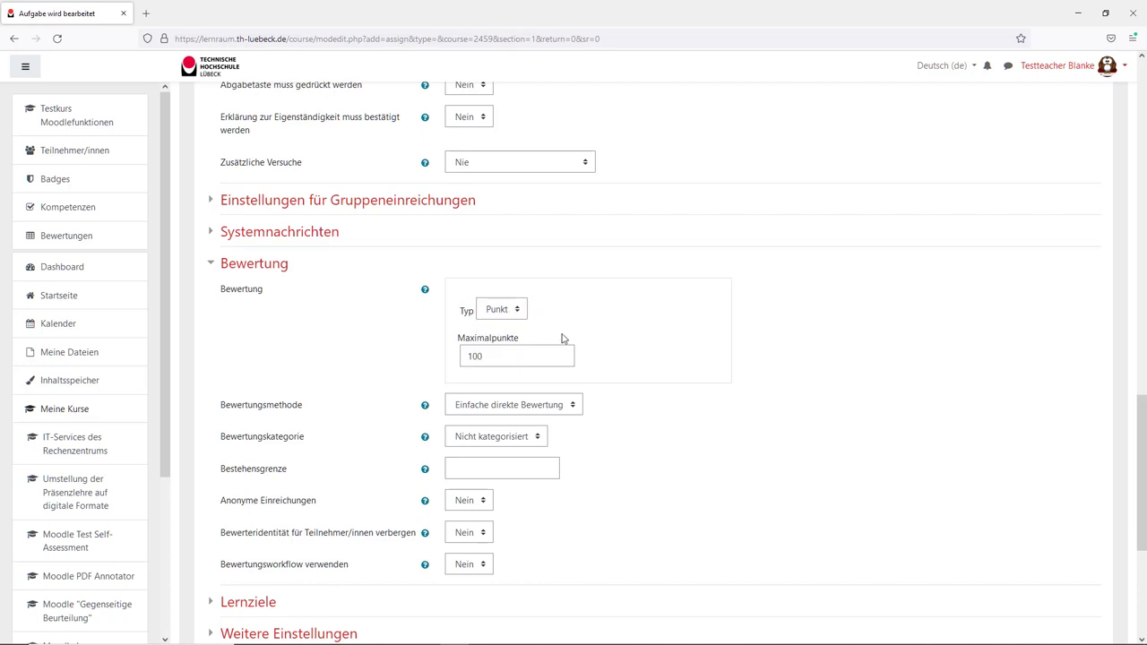
pyautogui.click(580, 407)
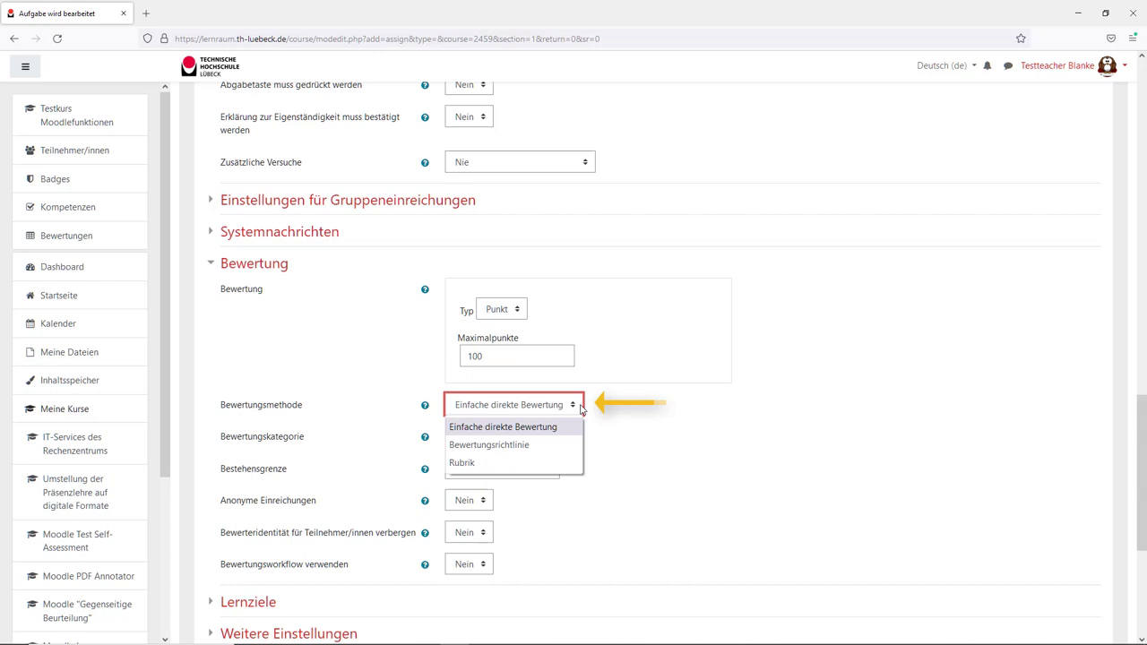
pyautogui.click(582, 410)
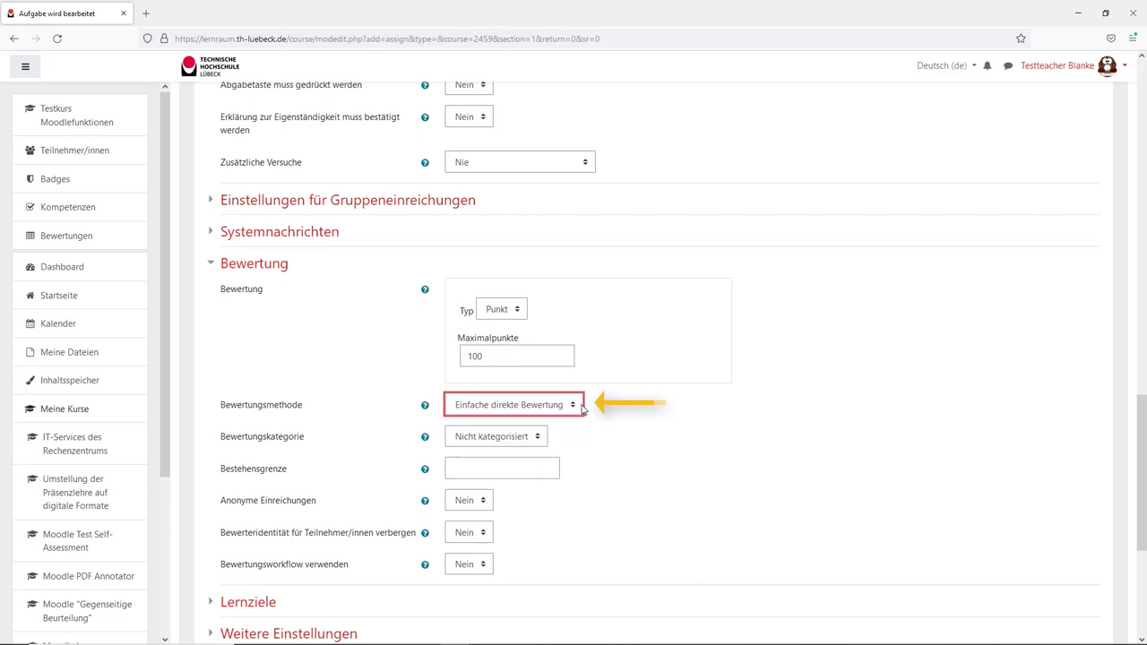
# - Set the Bestehensgrenze to 50, then save the assignment and return to the course
pyautogui.click(475, 466)
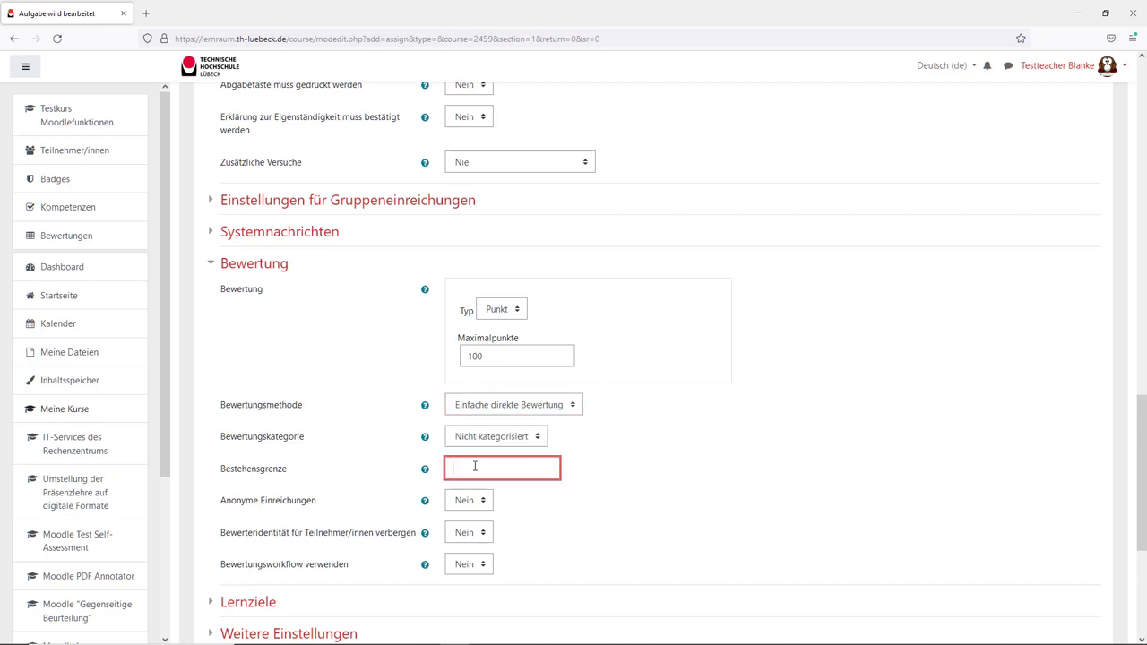
pyautogui.write('50')
pyautogui.click(572, 542)
pyautogui.scroll(-5, 572, 542)
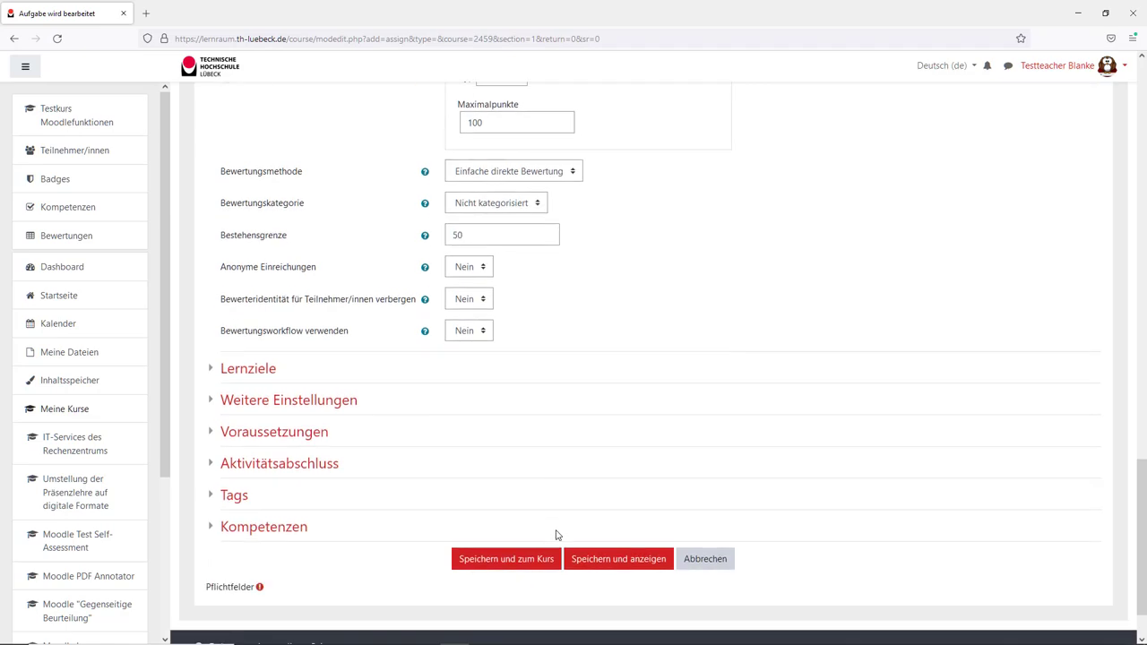
pyautogui.click(507, 559)
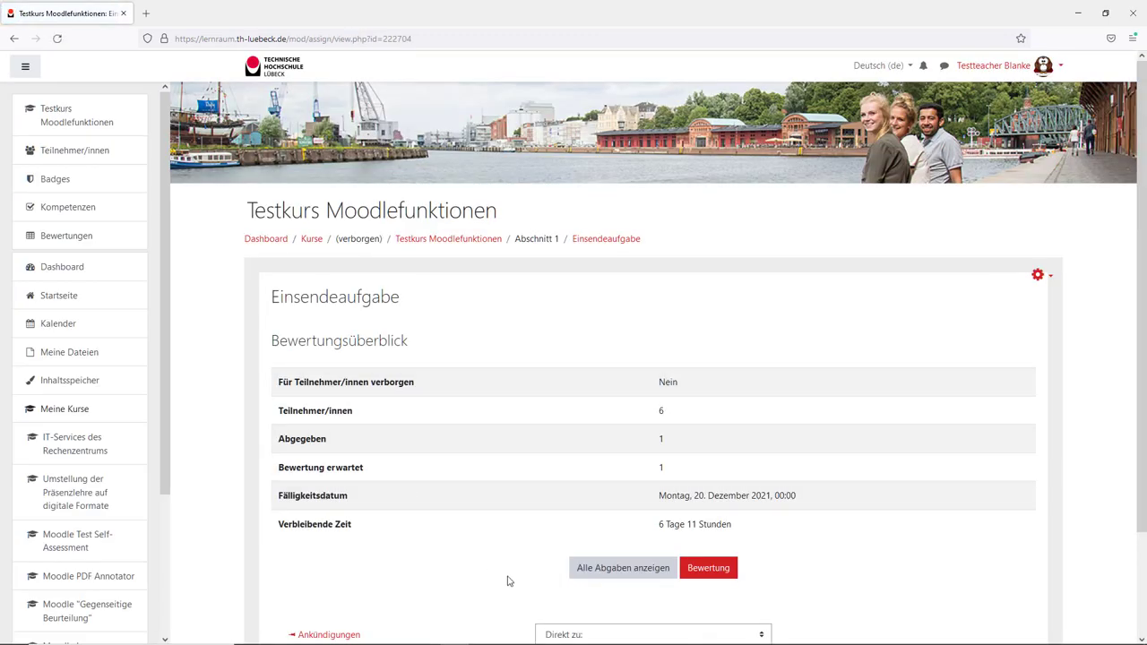
# - Examine the table of all submissions for Einsendeaufgabe and return to the grading overview
pyautogui.click(604, 570)
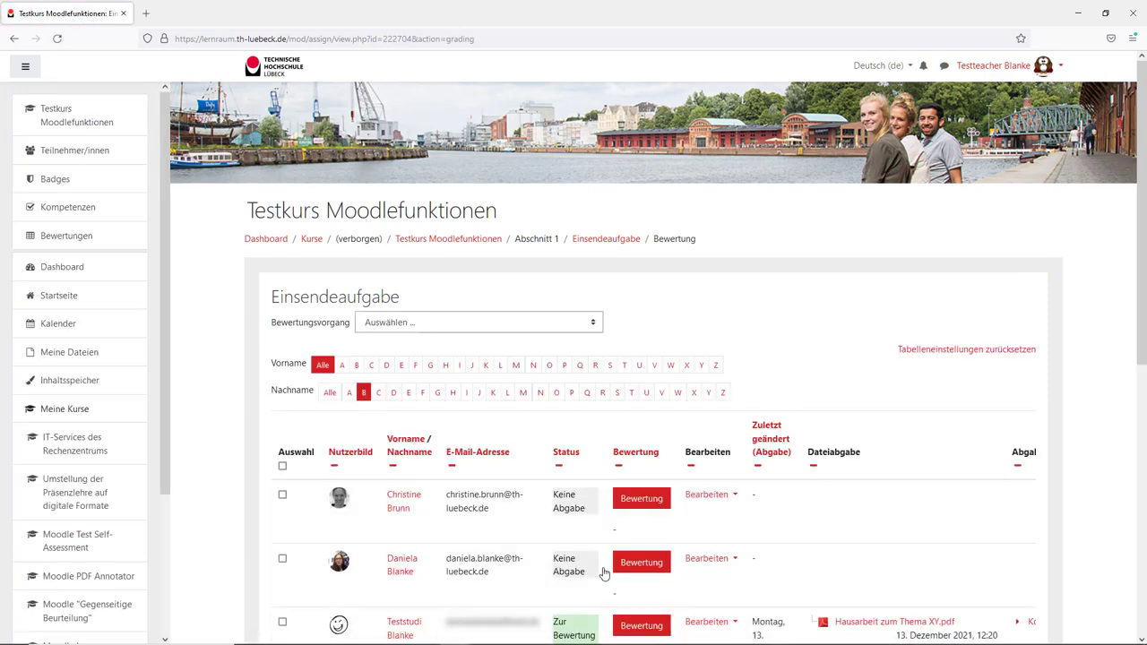
pyautogui.scroll(-3, 224, 509)
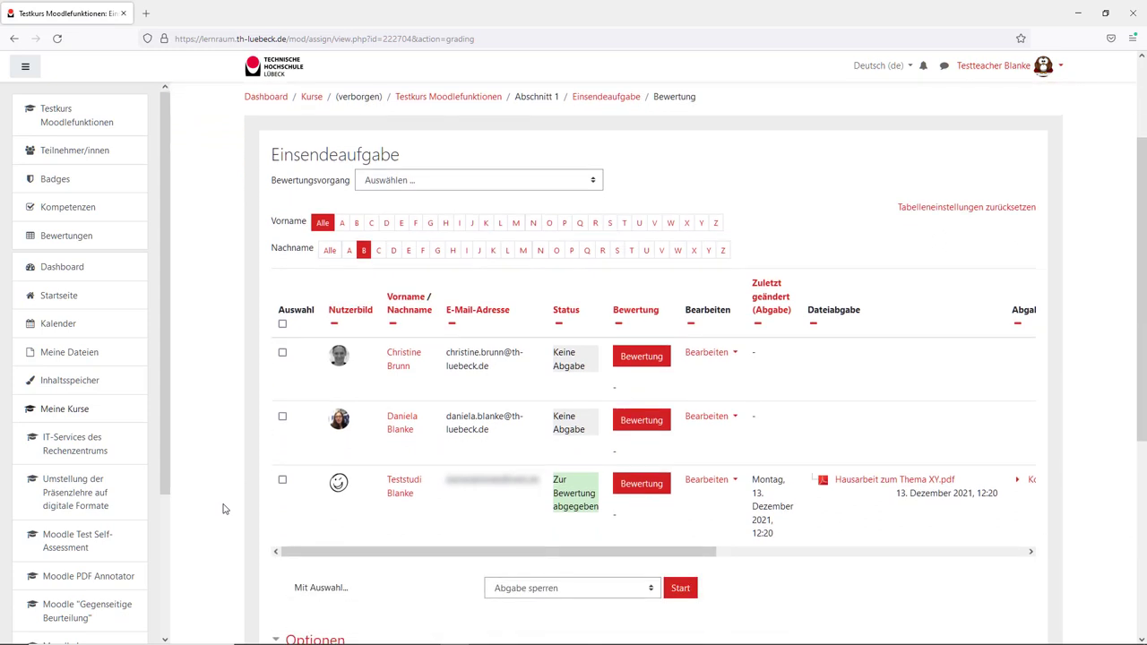
pyautogui.click(13, 38)
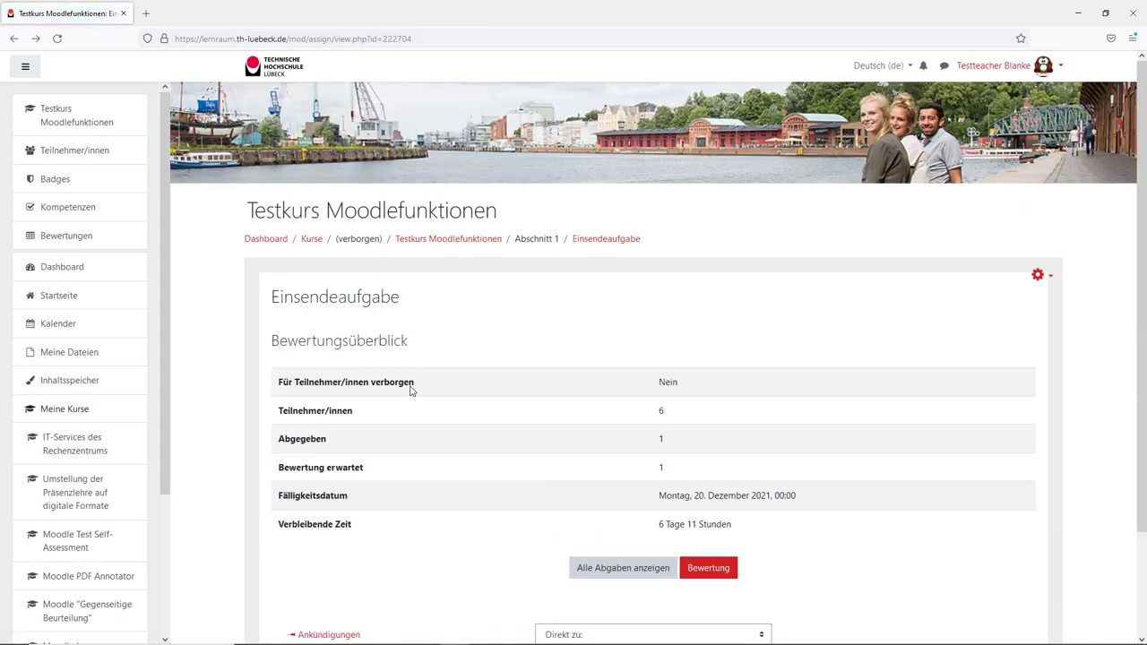
# - Open the individual grading view and switch to the participant who submitted "Hausarbeit zum Thema XY.pdf"
pyautogui.click(720, 570)
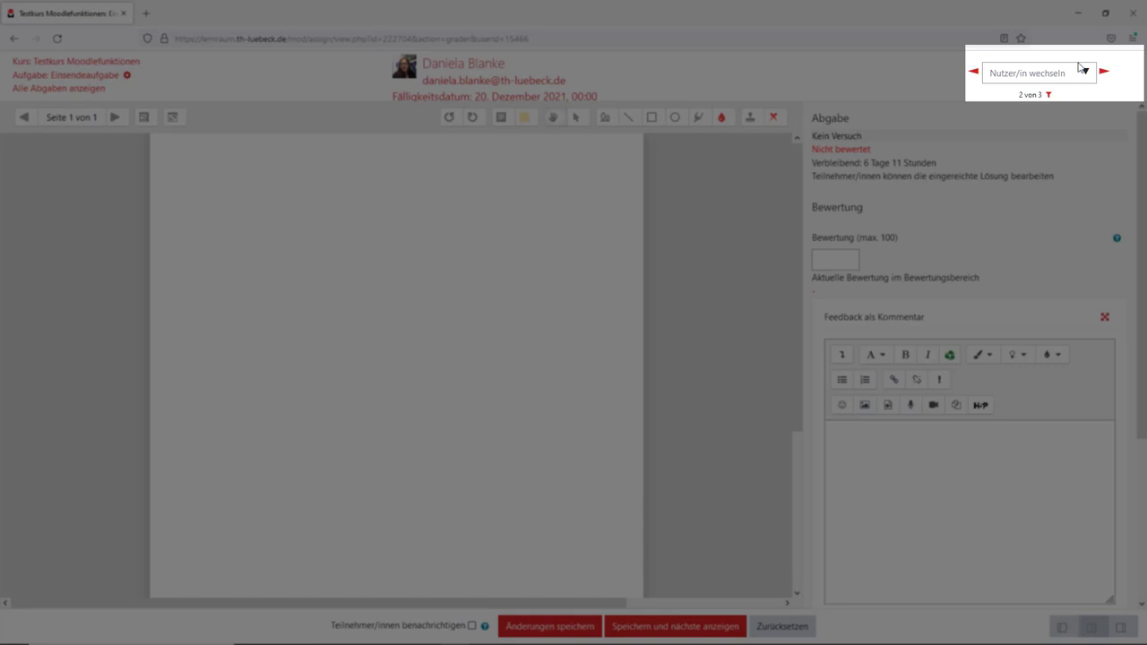
pyautogui.click(1087, 73)
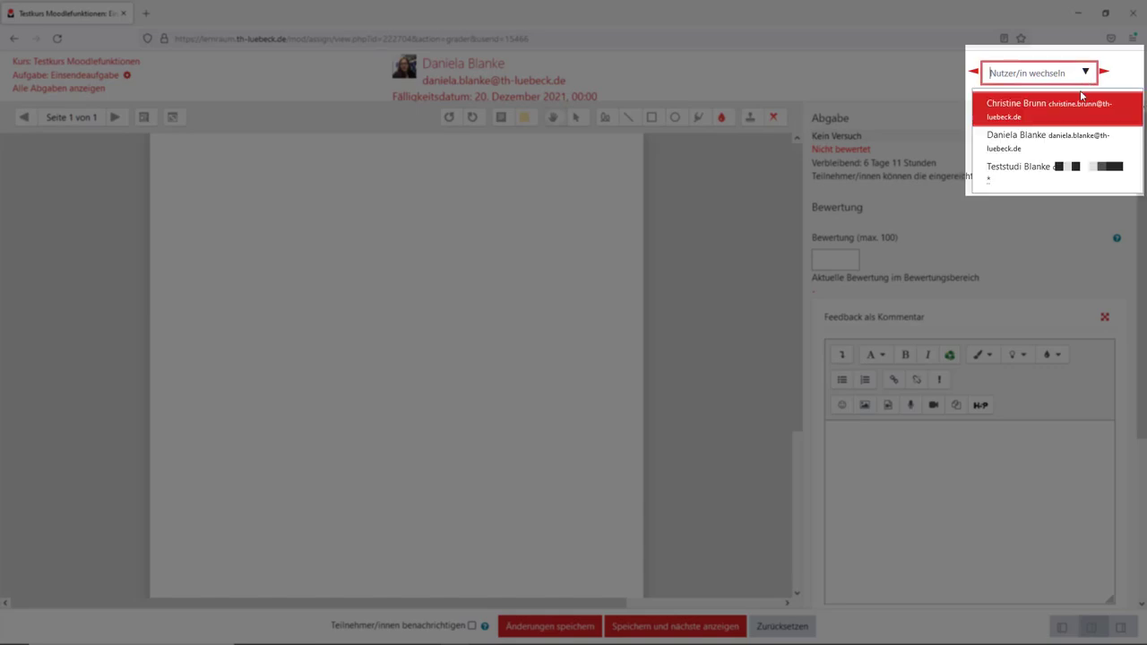
pyautogui.click(1042, 179)
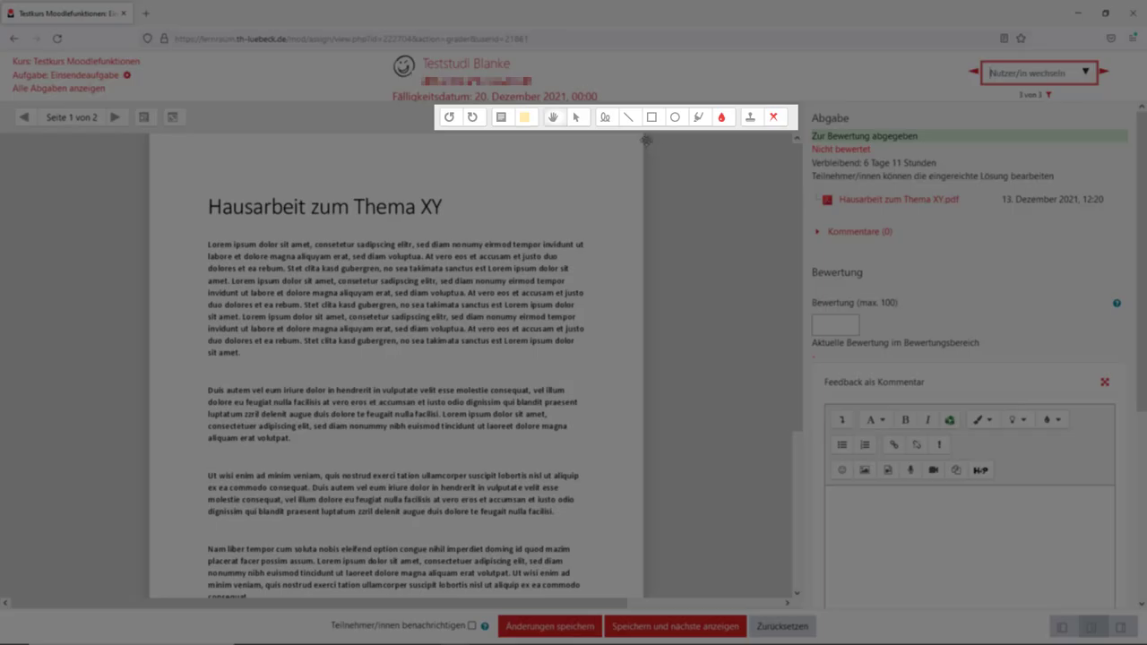
# - Highlight the words around "Stet clita kasd" in the sixth line of the submitted PDF's first paragraph
pyautogui.click(700, 120)
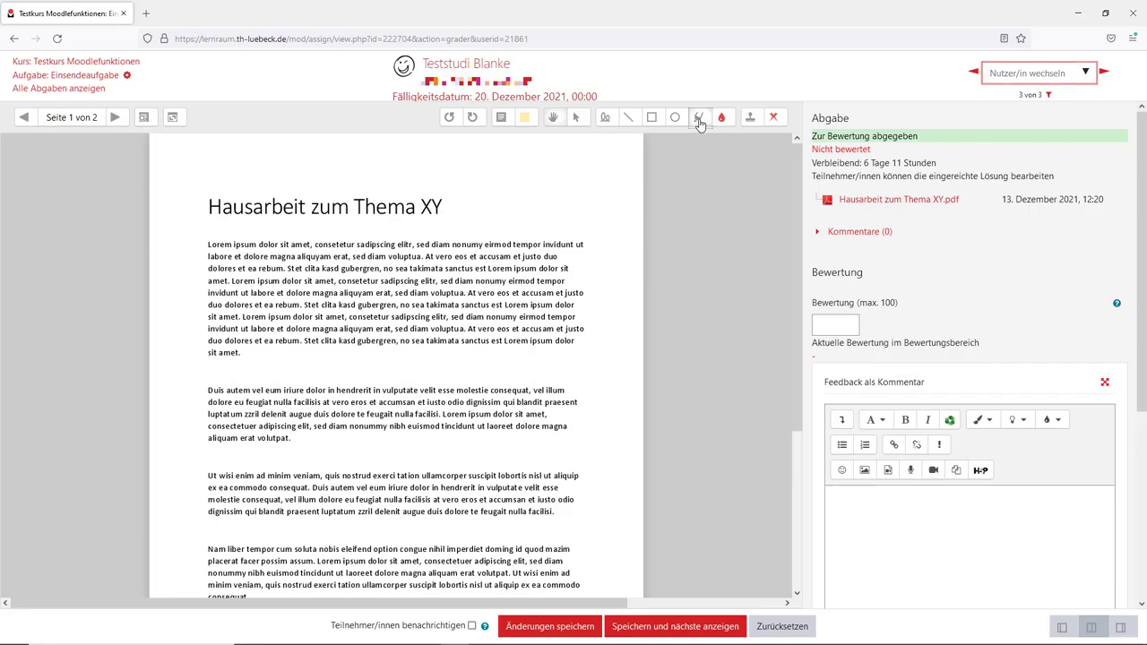
pyautogui.moveTo(291, 306); pyautogui.dragTo(380, 306)
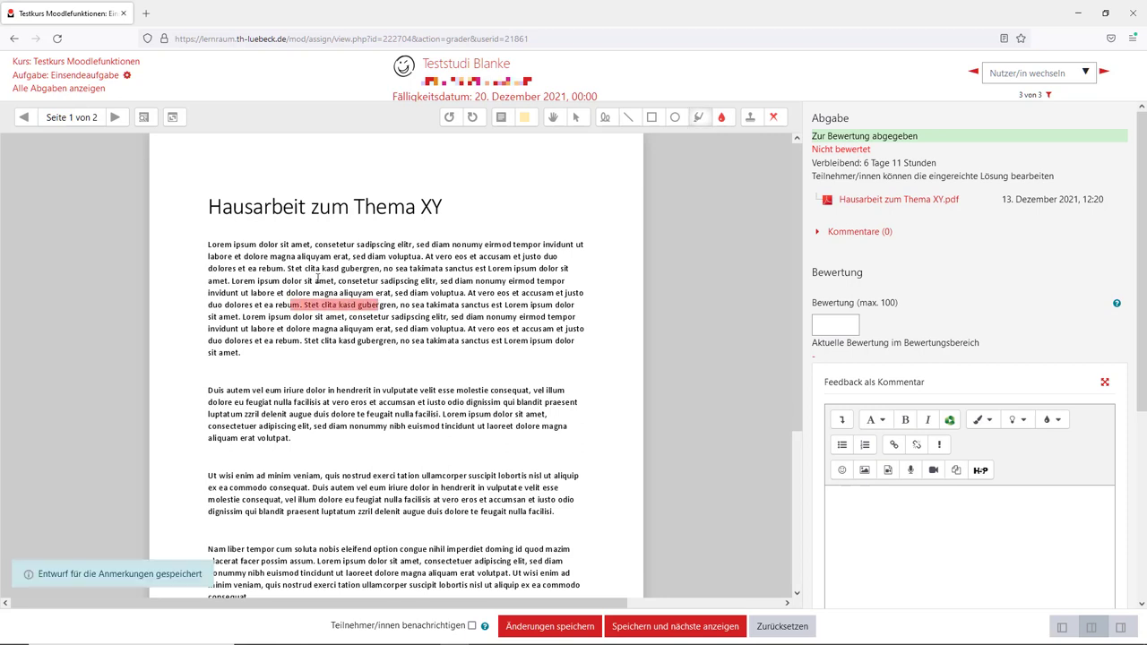
# - Highlight the words around "ad minim veniam" in the third paragraph and add a yellow comment reading "Kommentar" at the upper right of the title
pyautogui.moveTo(245, 475); pyautogui.dragTo(324, 475)
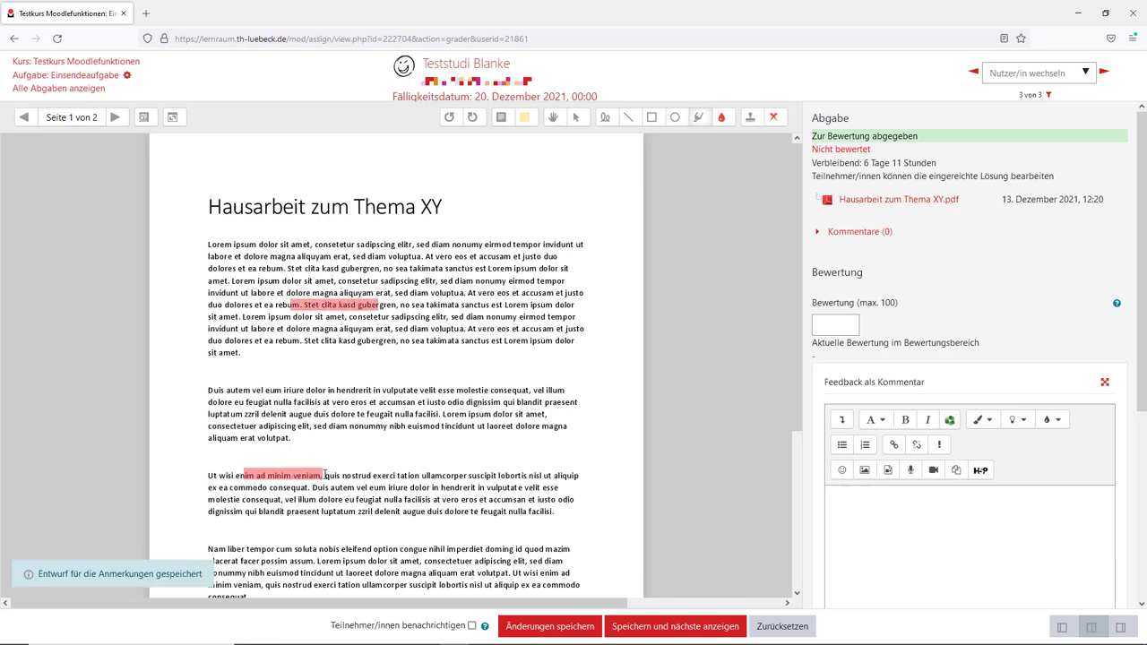
pyautogui.click(524, 117)
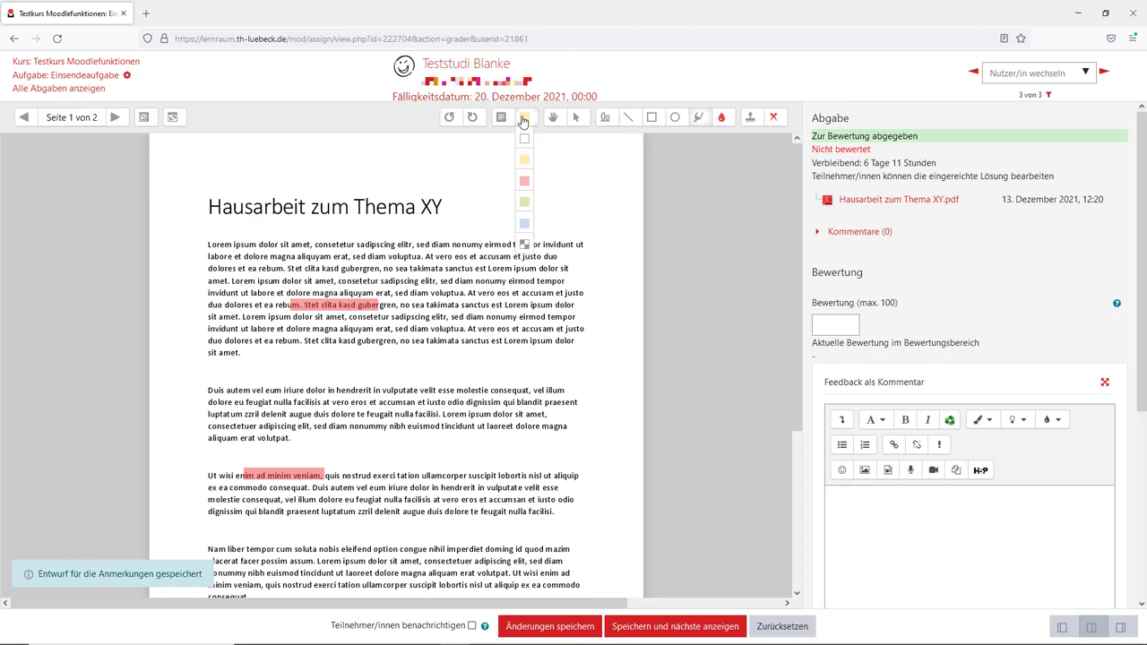
pyautogui.click(521, 163)
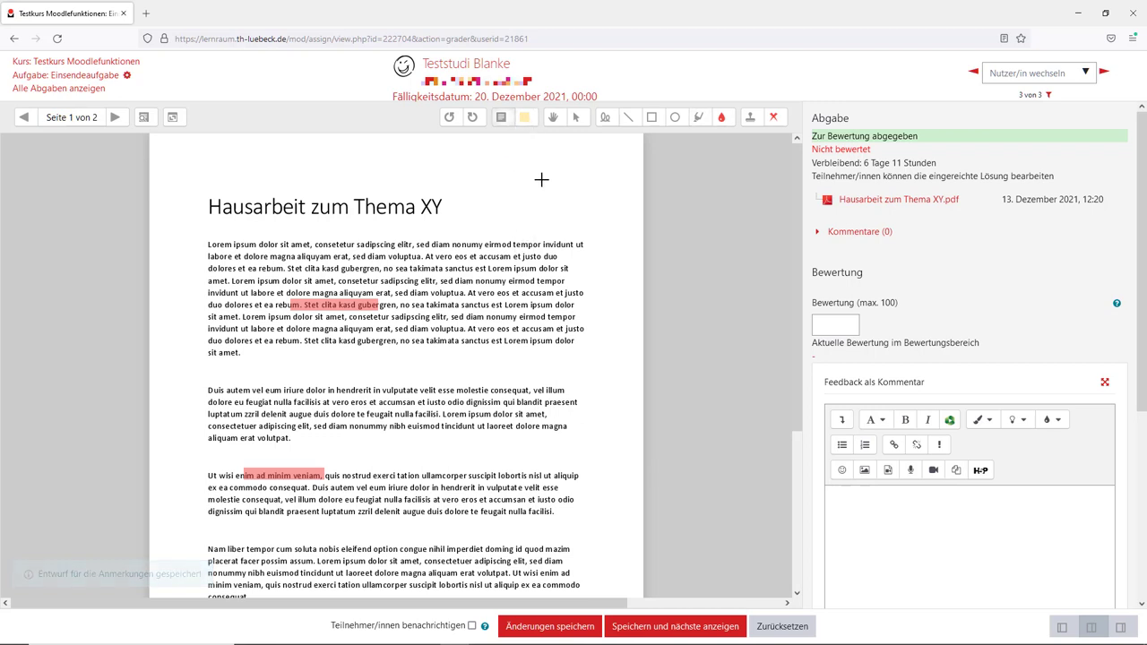
pyautogui.moveTo(494, 158); pyautogui.dragTo(581, 208)
pyautogui.write('Kommentar')
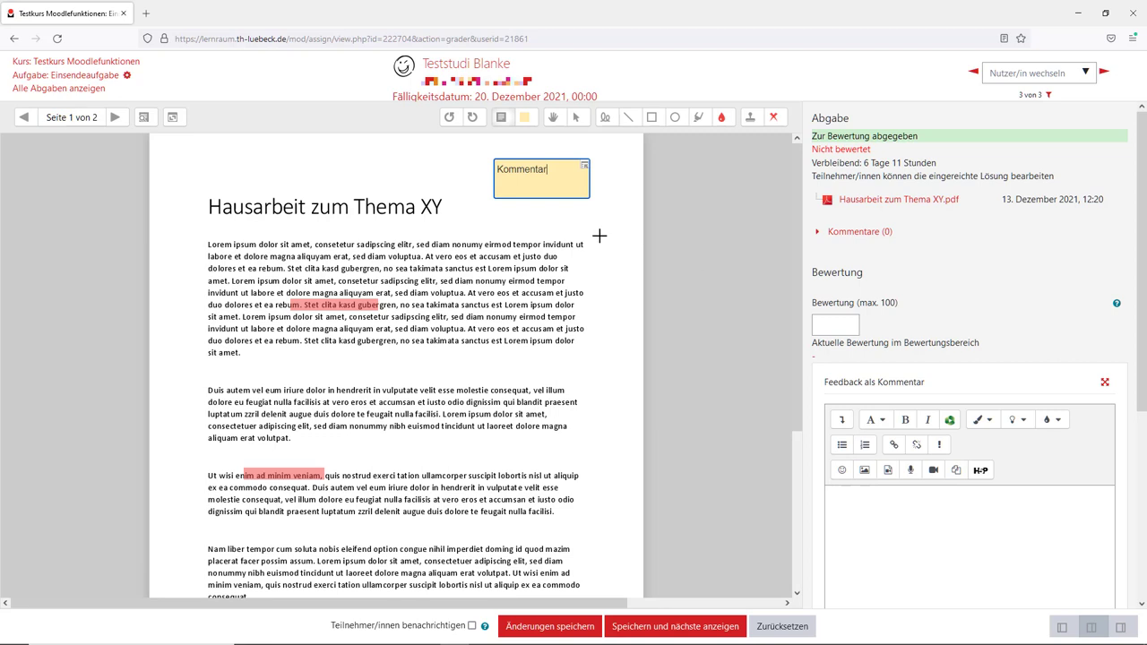
pyautogui.click(599, 236)
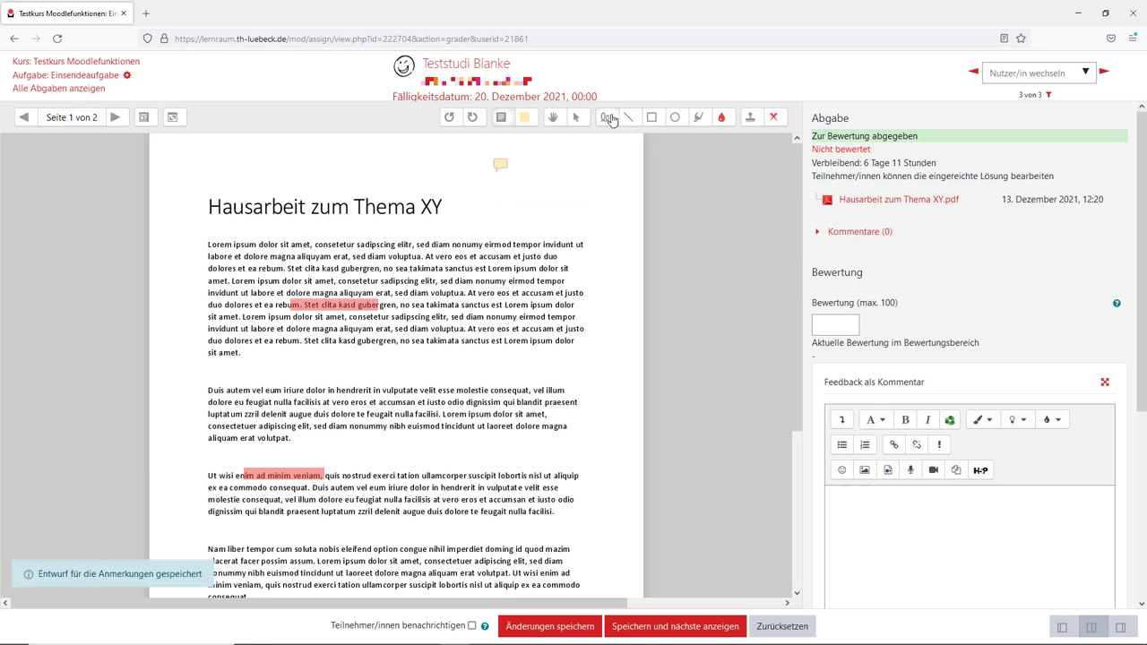
# - Draw a red freehand wavy line in the right margin beside the second paragraph of the submitted PDF
pyautogui.click(605, 121)
pyautogui.moveTo(593, 370)
pyautogui.mouseDown()
pyautogui.moveTo(609, 422)
pyautogui.moveTo(592, 441)
pyautogui.mouseUp()
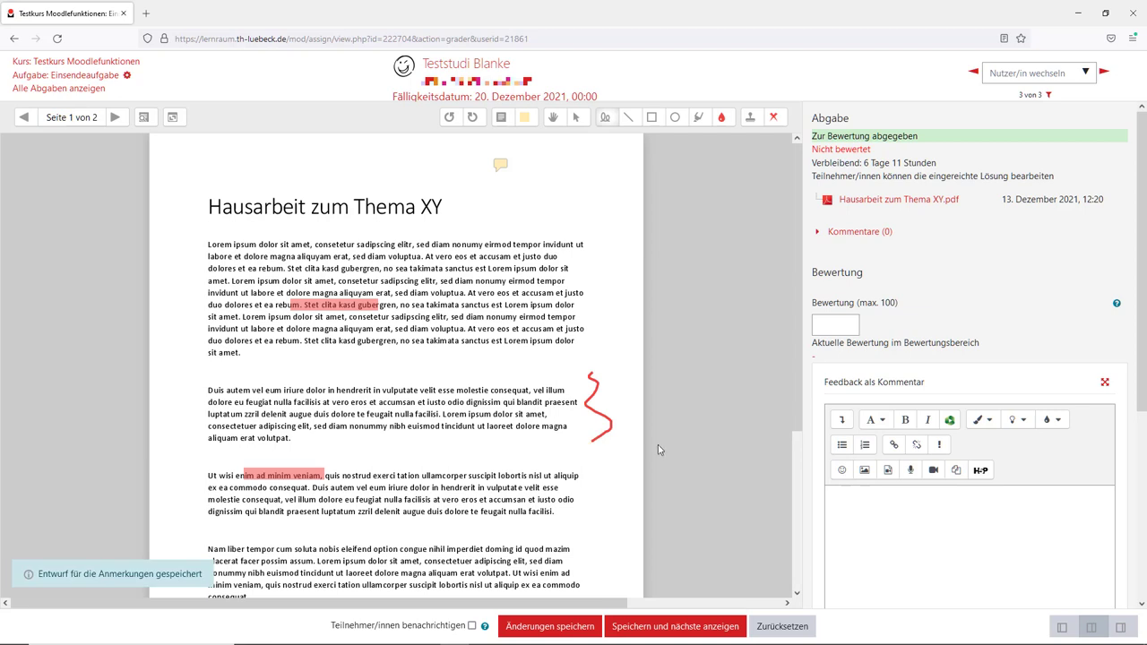
# - Grade the submission with 55 points, save the changes, and return to the Einsendeaufgabe overview
pyautogui.click(828, 326)
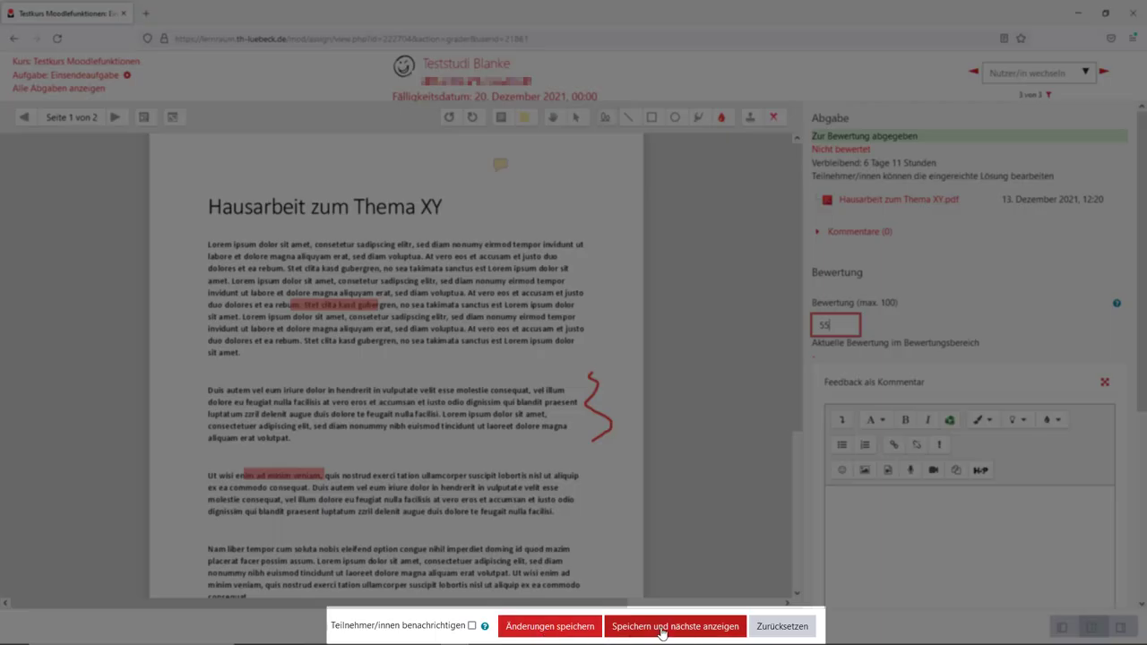
pyautogui.click(547, 631)
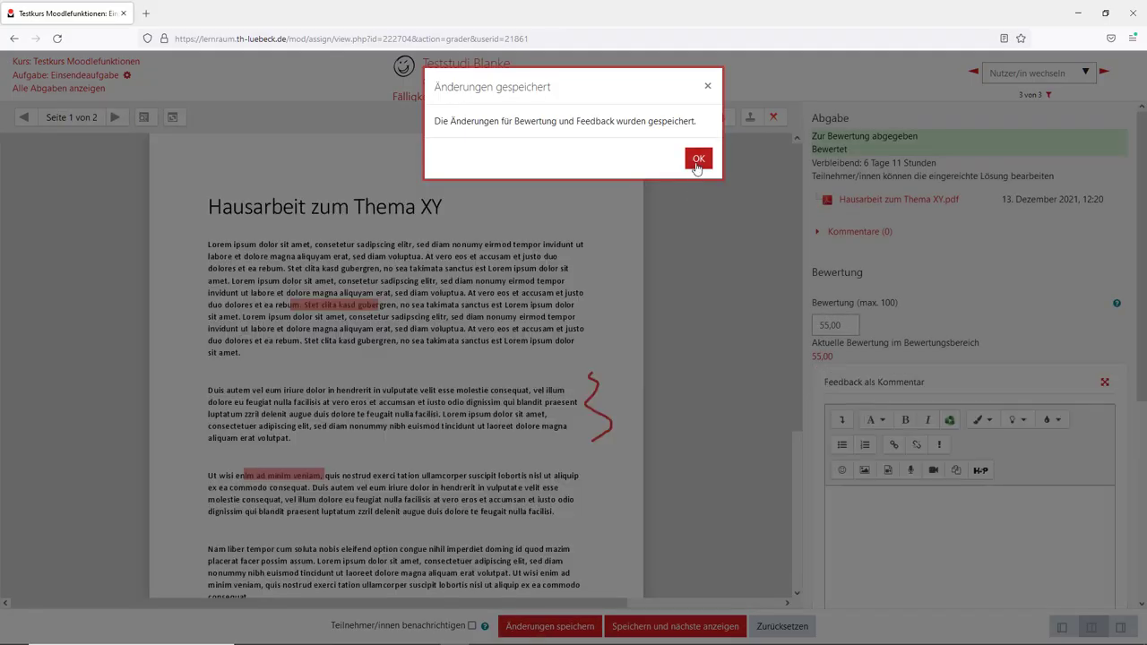
pyautogui.click(698, 158)
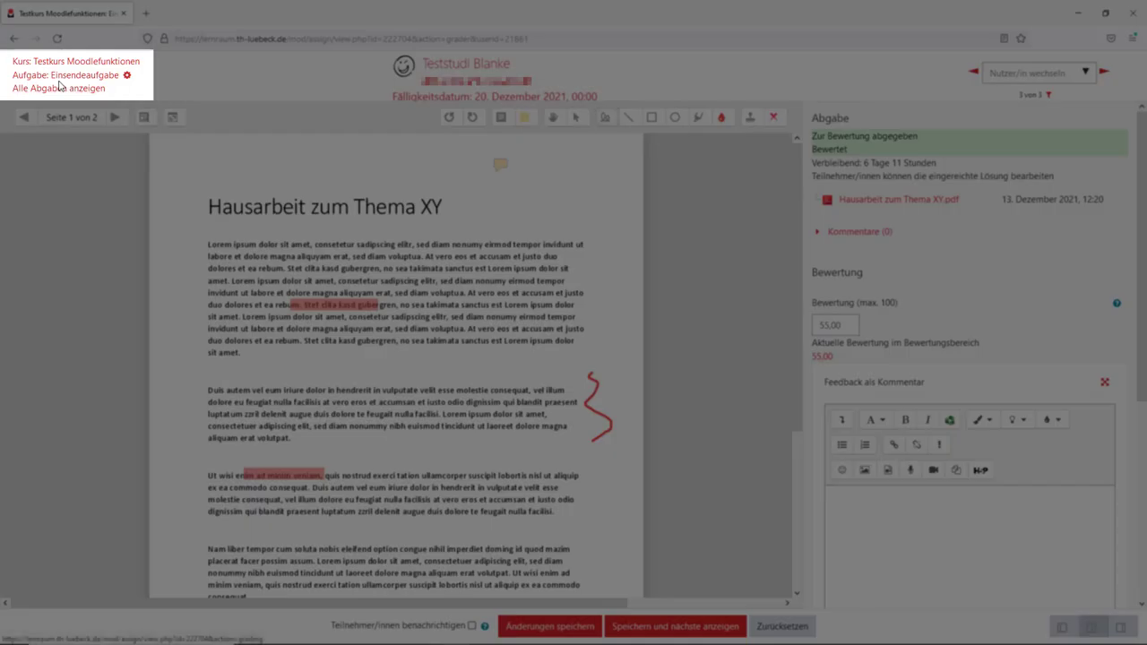
pyautogui.click(51, 80)
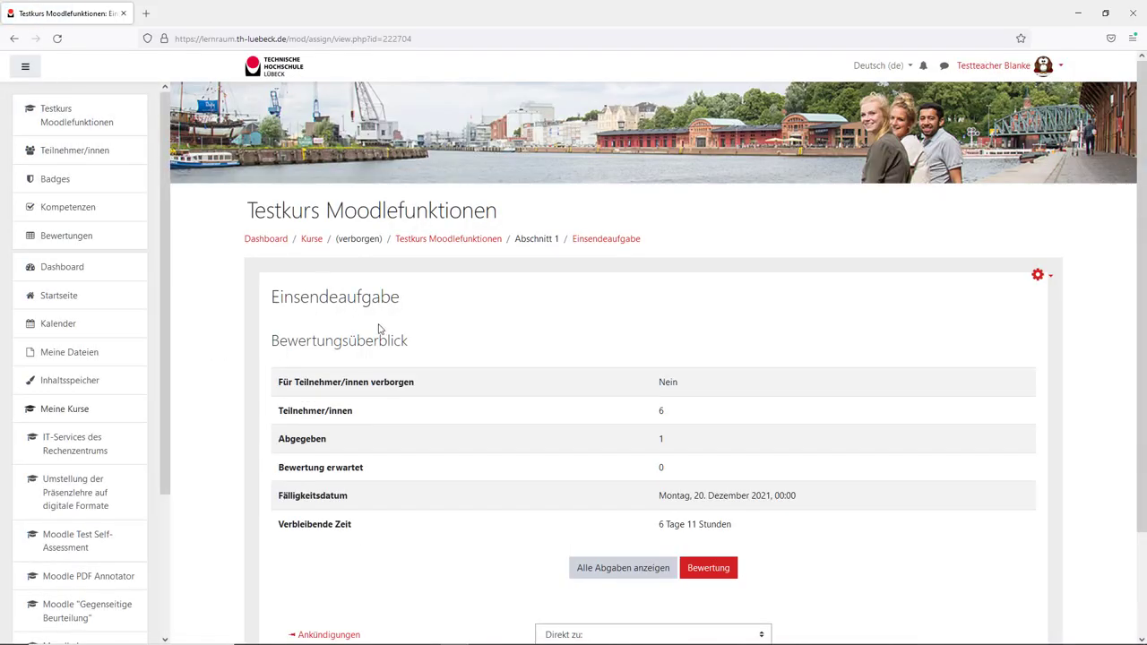